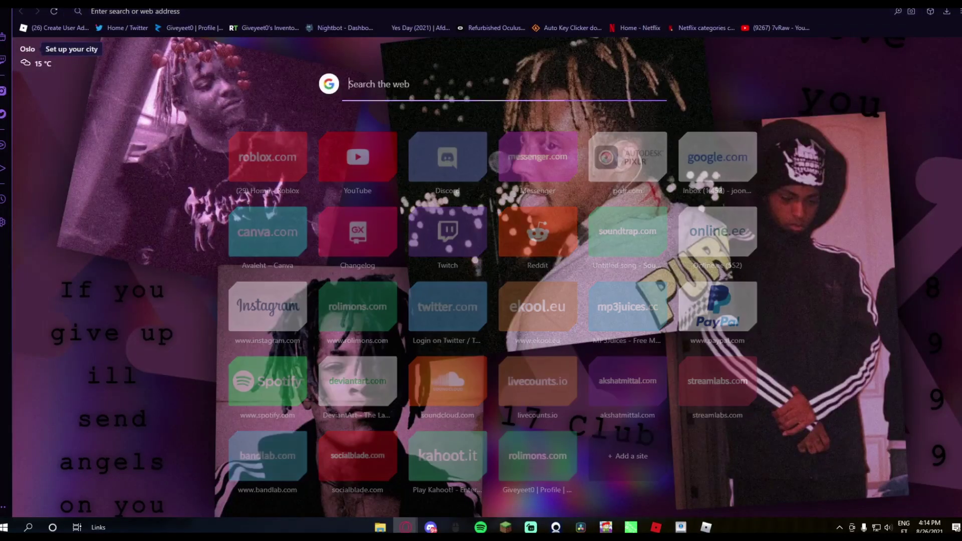
Step: Search the web for pixlr.com and open the Pixlr E advanced photo editor from its home page
type("pixlr.com")
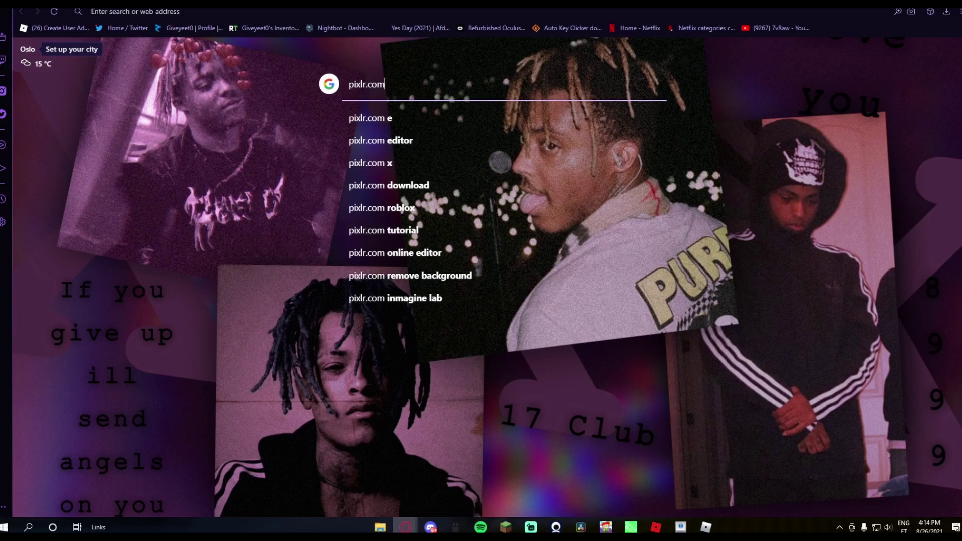
key("Return")
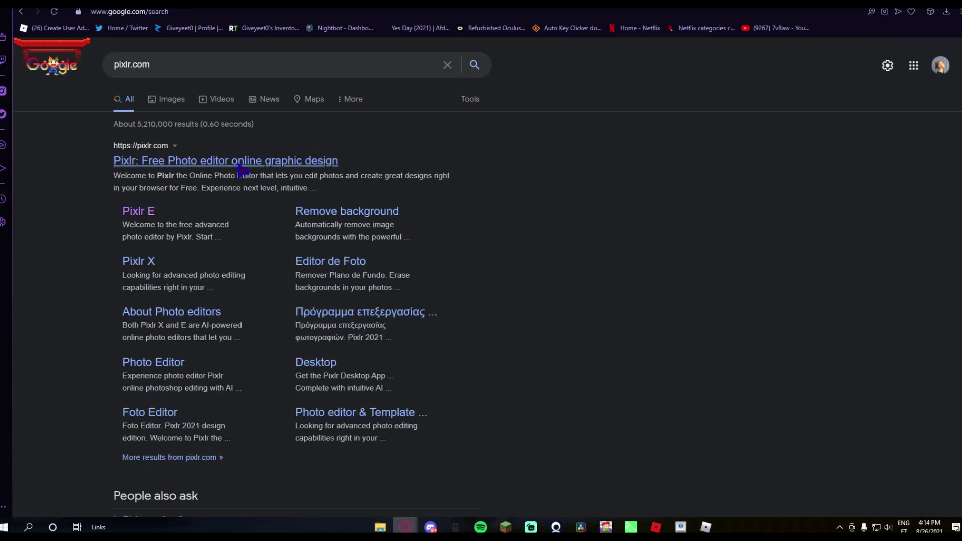
left_click(239, 165)
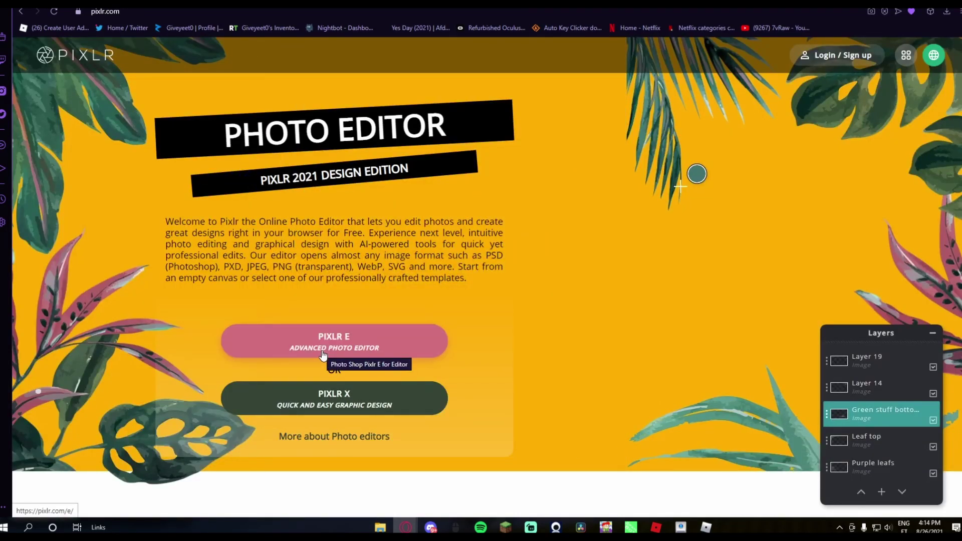
left_click(353, 345)
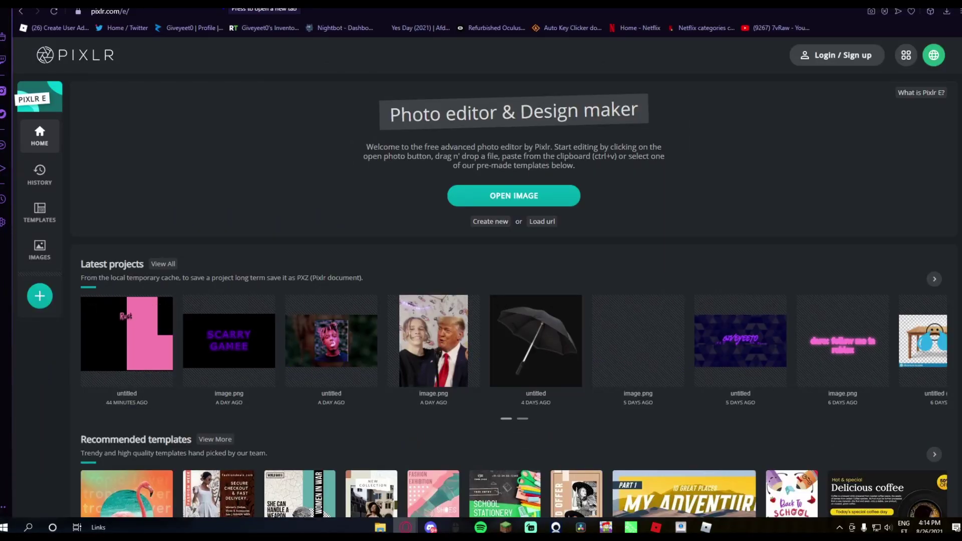
Step: Search Google Images for "roblox template" in a new tab and filter the results to transparent images
left_click(262, 4)
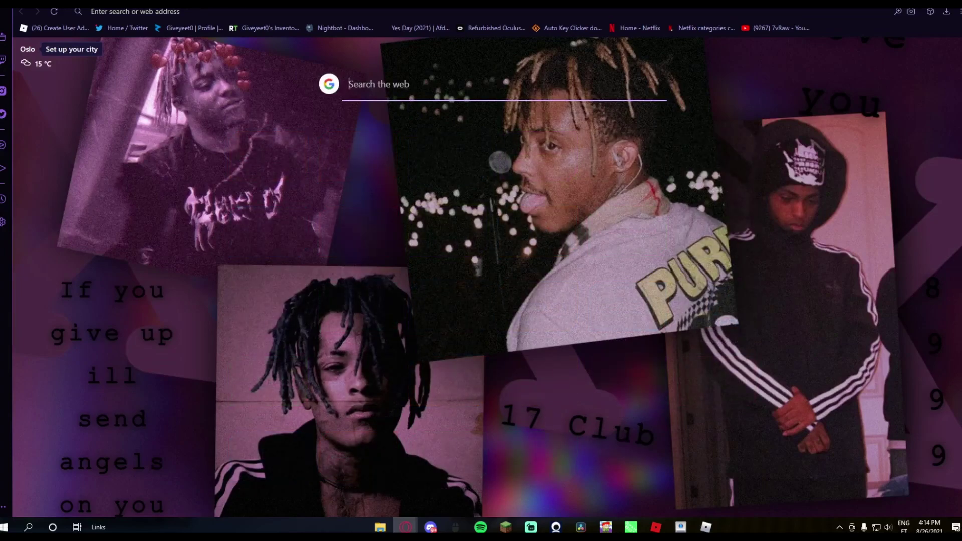
type("roblox temp")
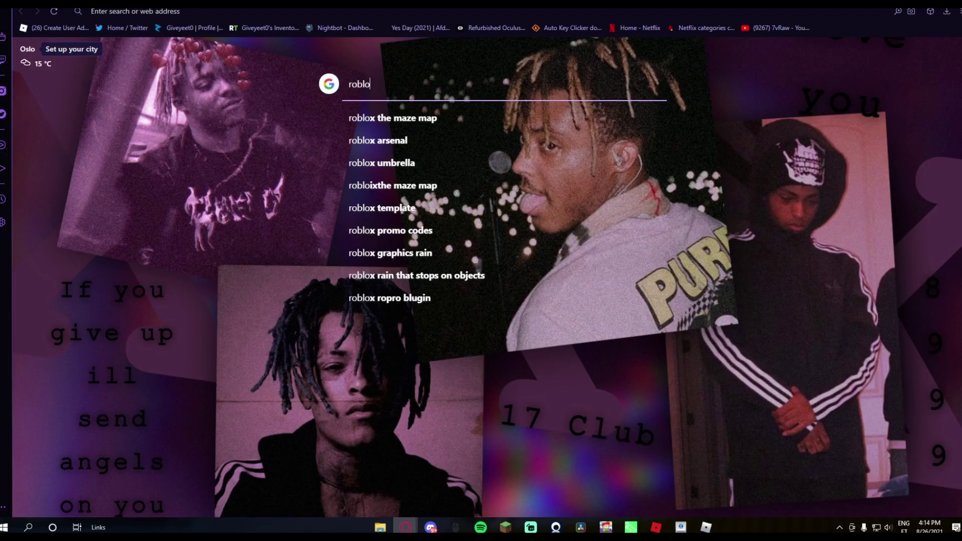
left_click(468, 116)
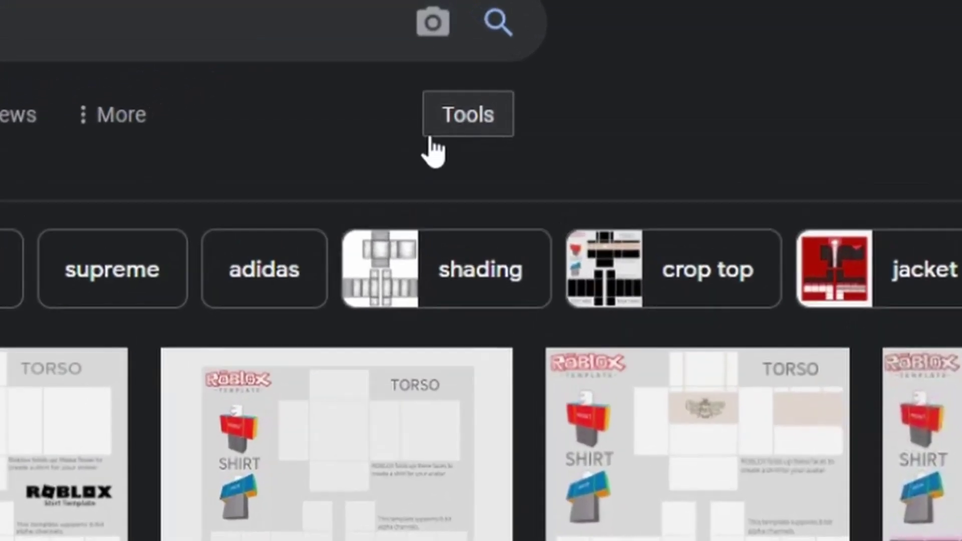
left_click(432, 143)
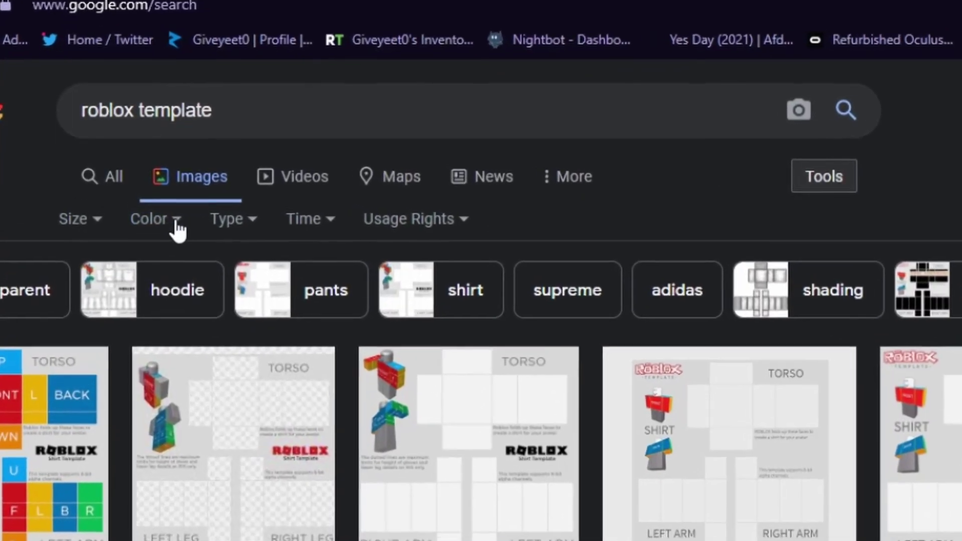
left_click(173, 223)
left_click(198, 357)
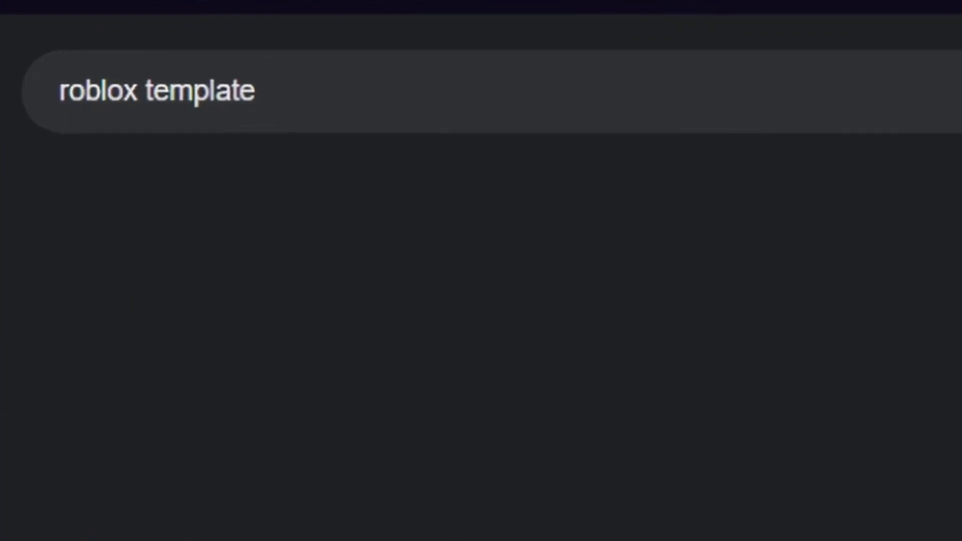
Step: Copy the first transparent Roblox shirt template from the results and paste it into Pixlr E as a new document
left_click(83, 230)
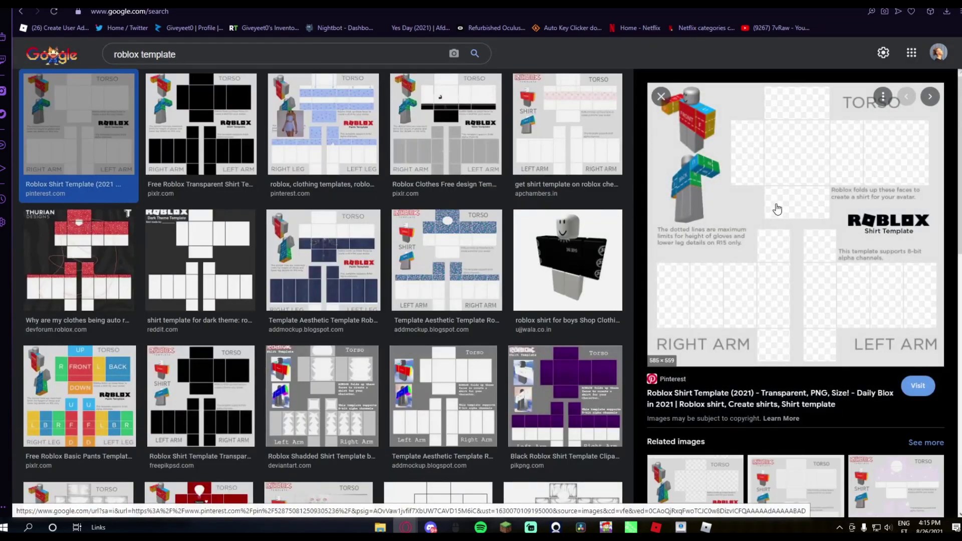
right_click(776, 205)
left_click(805, 323)
key("ctrl+Tab")
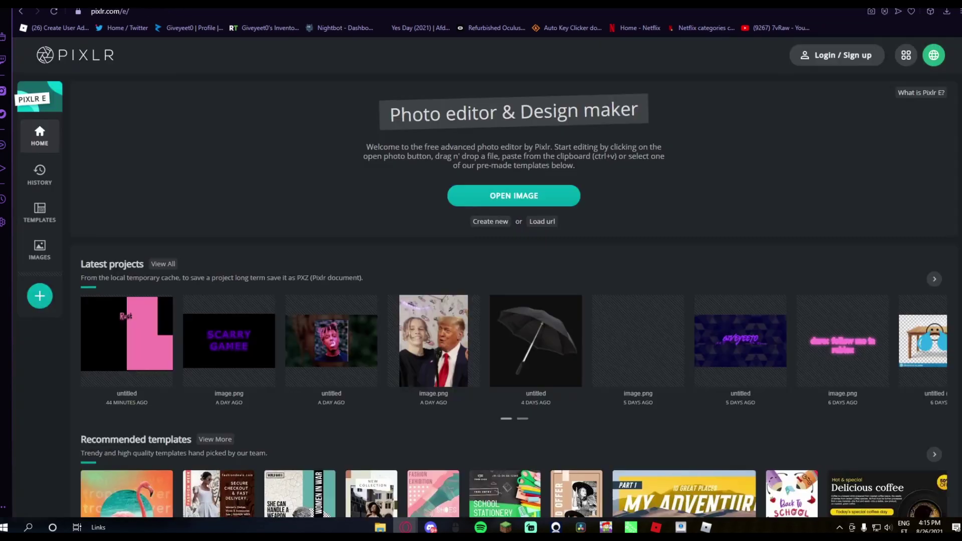
key("ctrl+v")
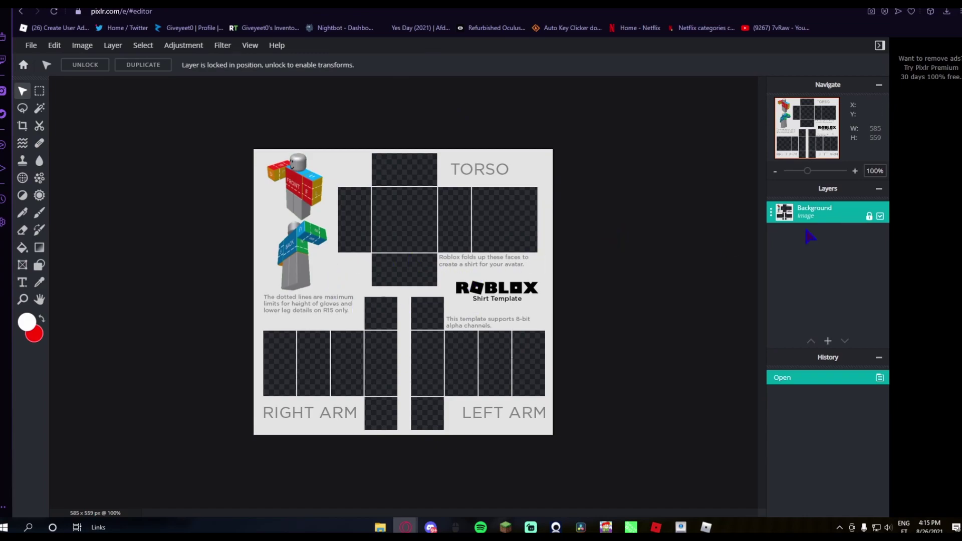
Step: Unlock the position of the Background layer holding the shirt template and deselect it
left_click(825, 221)
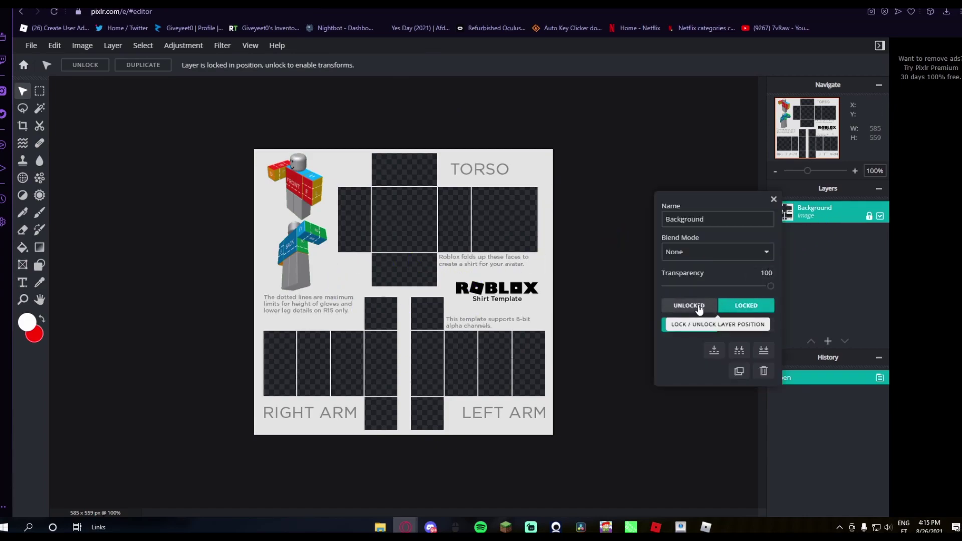
left_click(700, 306)
mouse_move(492, 302)
left_mouse_down()
mouse_move(406, 285)
mouse_move(511, 300)
mouse_move(491, 304)
left_mouse_up()
left_click(591, 313)
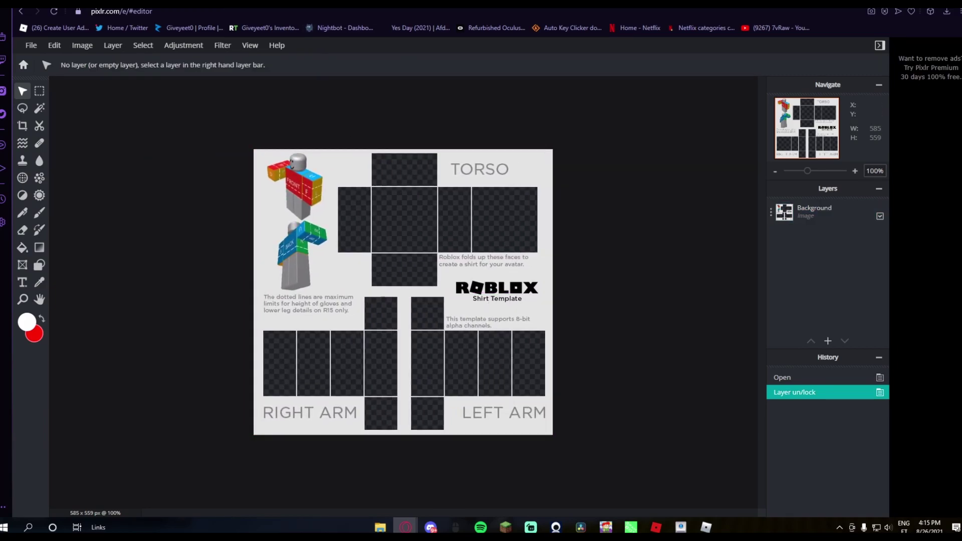
Step: Search Google Images for "black" in a new tab and open the first image result
left_click(226, 3)
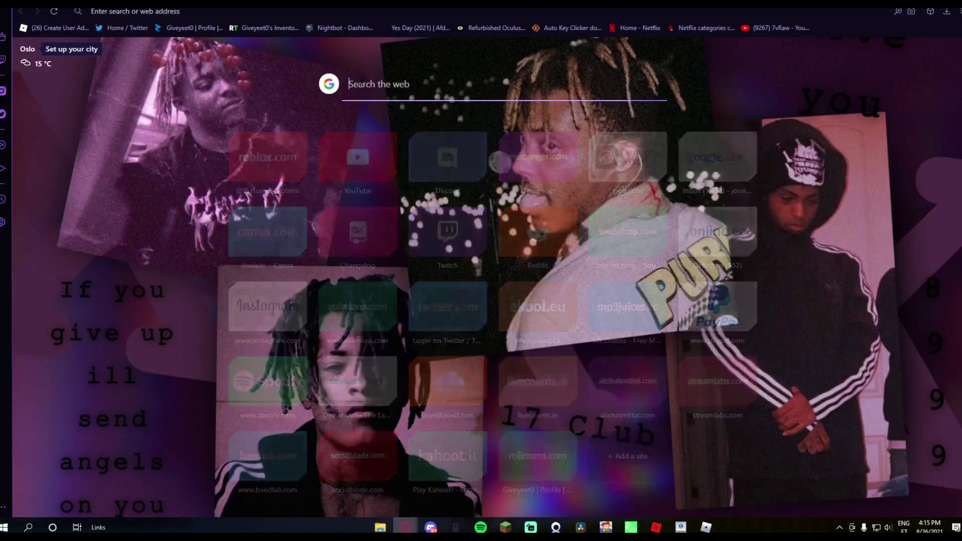
left_click(361, 85)
type("black")
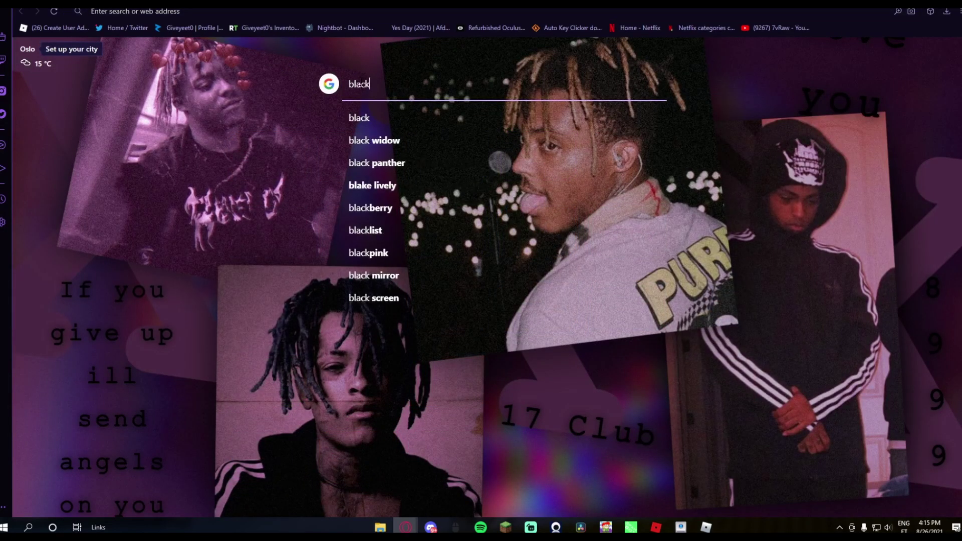
key("Return")
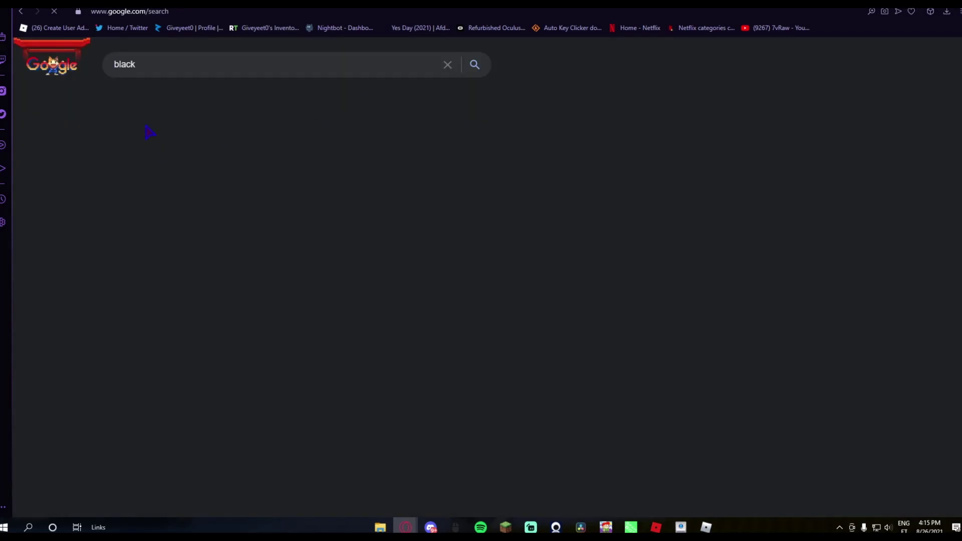
left_click(170, 99)
left_click(115, 125)
Step: Paste the copied black starry image as a new layer over the shirt template and shift it up to Y -352
right_click(755, 166)
left_click(781, 277)
key("ctrl+w")
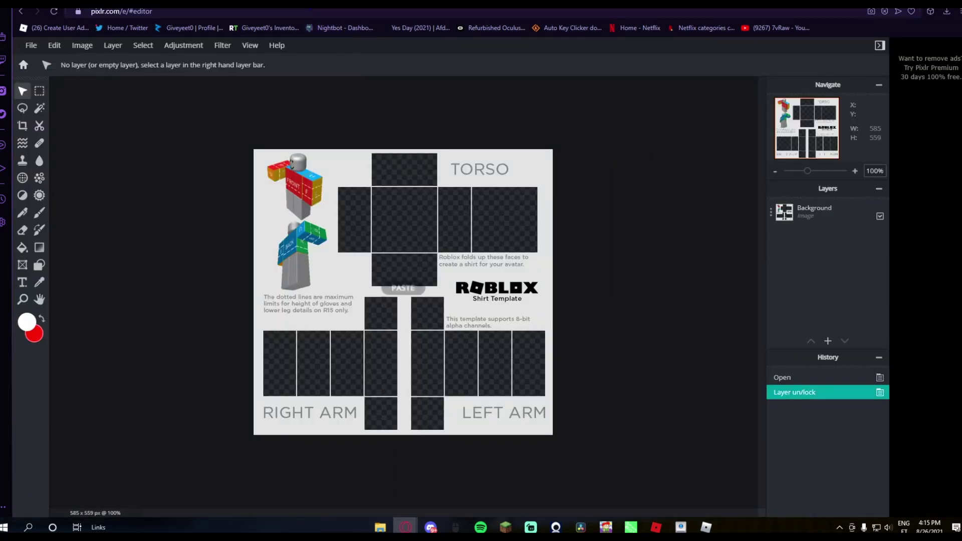
key("ctrl+v")
left_click_drag(667, 317, 668, 228)
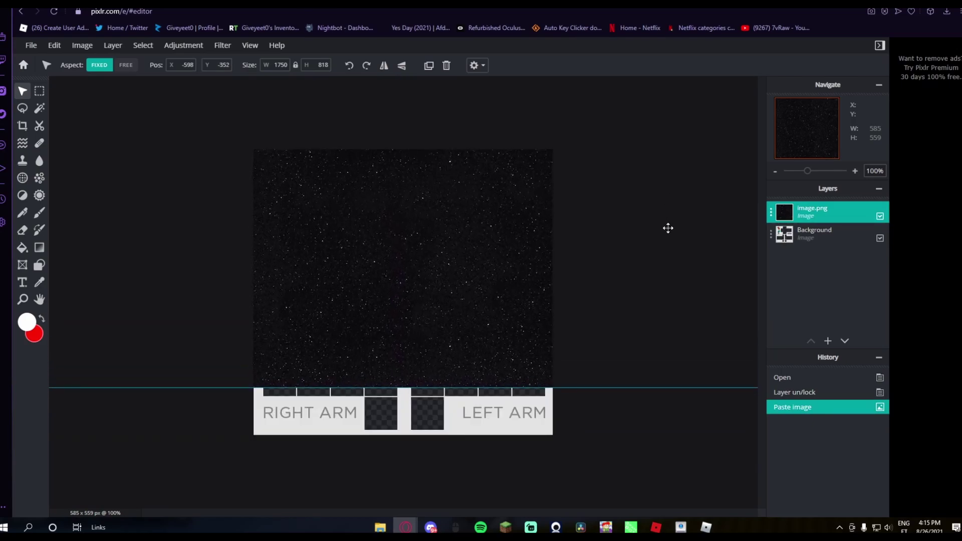
Step: Apply a Blur filter at the maximum amount to the pasted black image layer
left_click(222, 45)
mouse_move(249, 84)
left_click(350, 103)
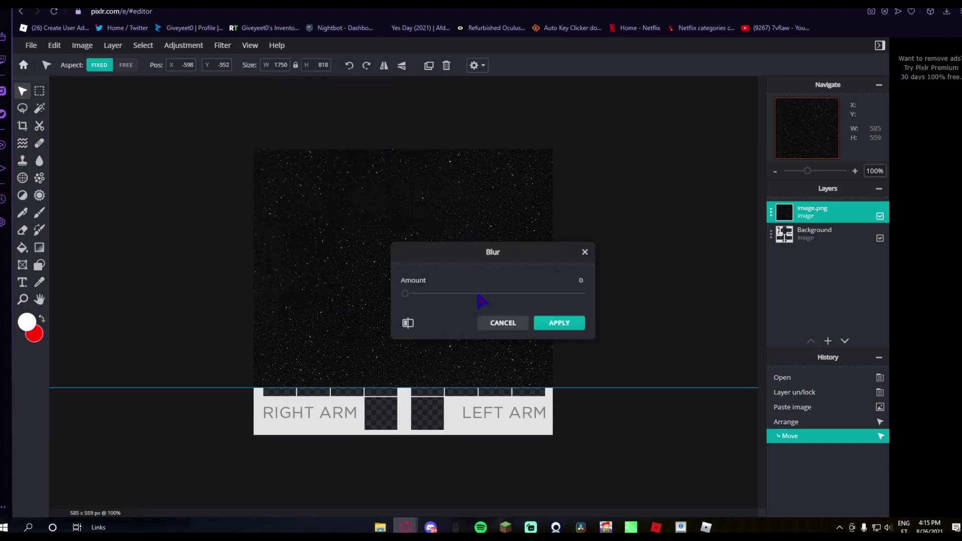
left_click_drag(408, 293, 584, 296)
left_click(559, 323)
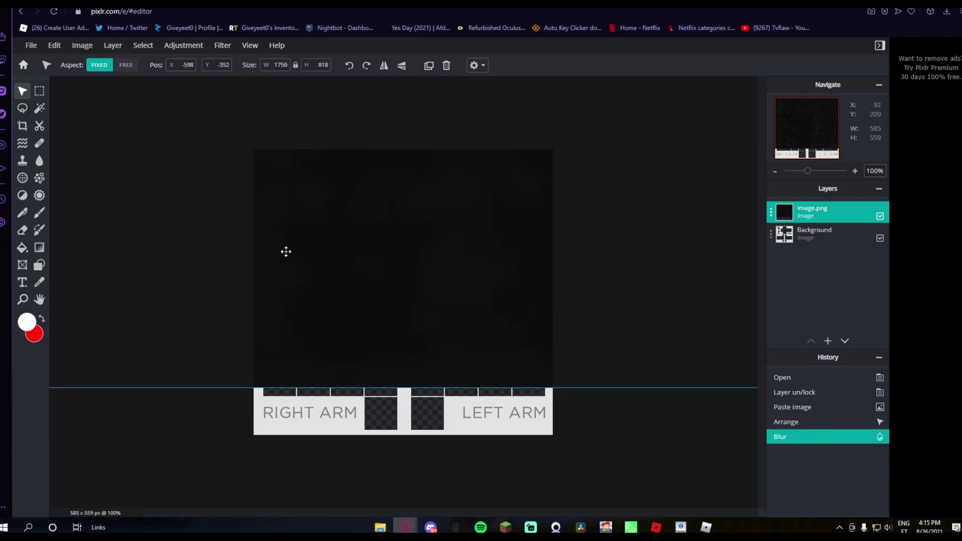
Step: Apply Brightness & contrast to the blurred layer with minimum brightness and maximum contrast
left_click(183, 45)
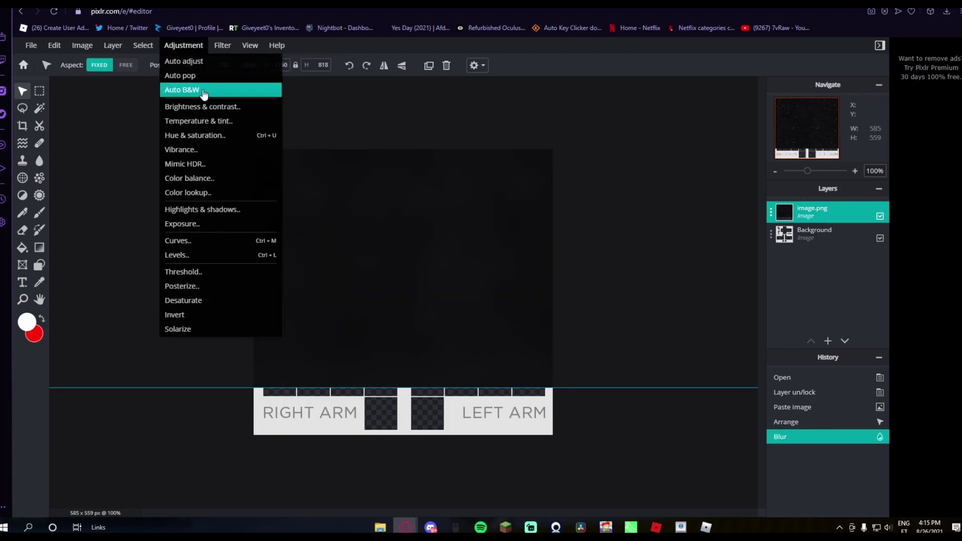
left_click(208, 107)
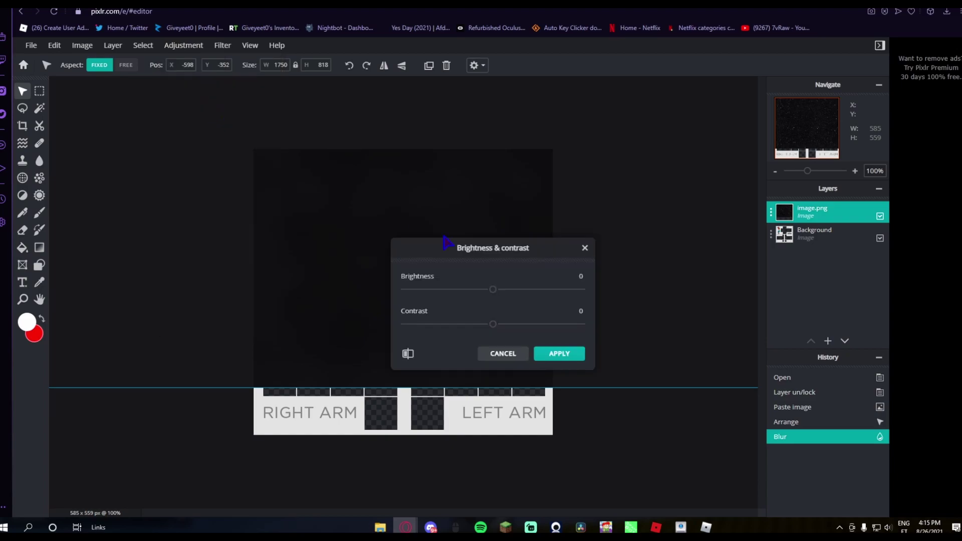
left_click_drag(485, 289, 404, 289)
left_click_drag(494, 324, 583, 325)
left_click(576, 353)
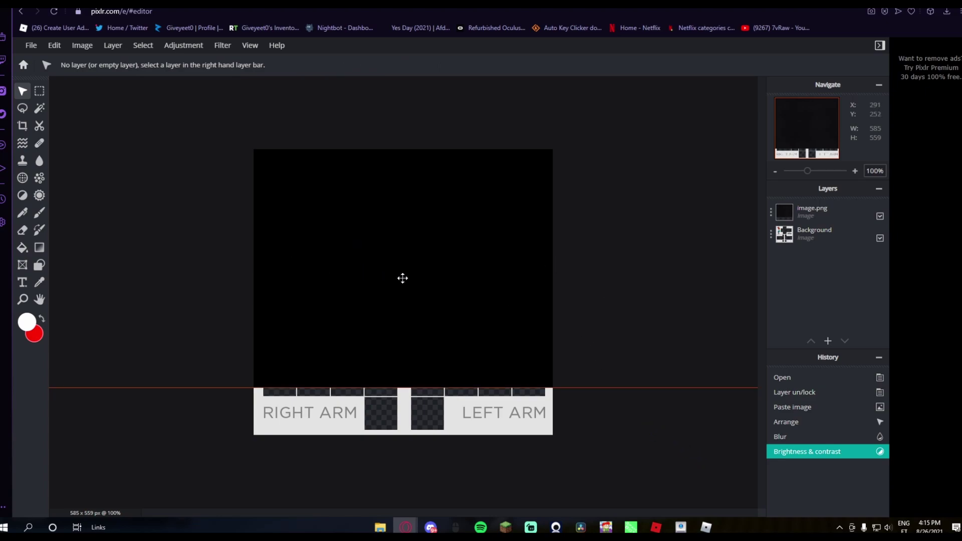
Step: Start a Color lookup on the black image layer with the white-to-red preset and set its first colour stop to #FFD000
left_click(356, 209)
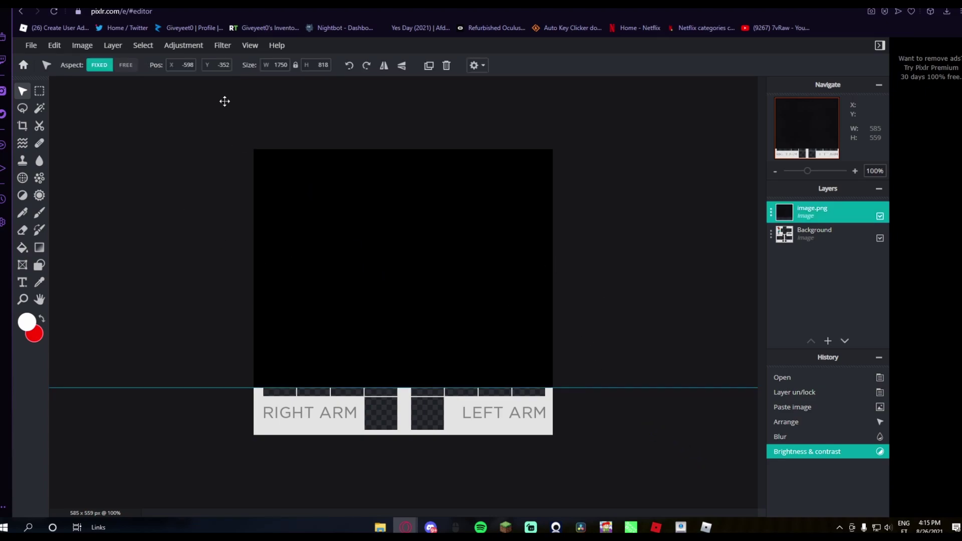
left_click(178, 46)
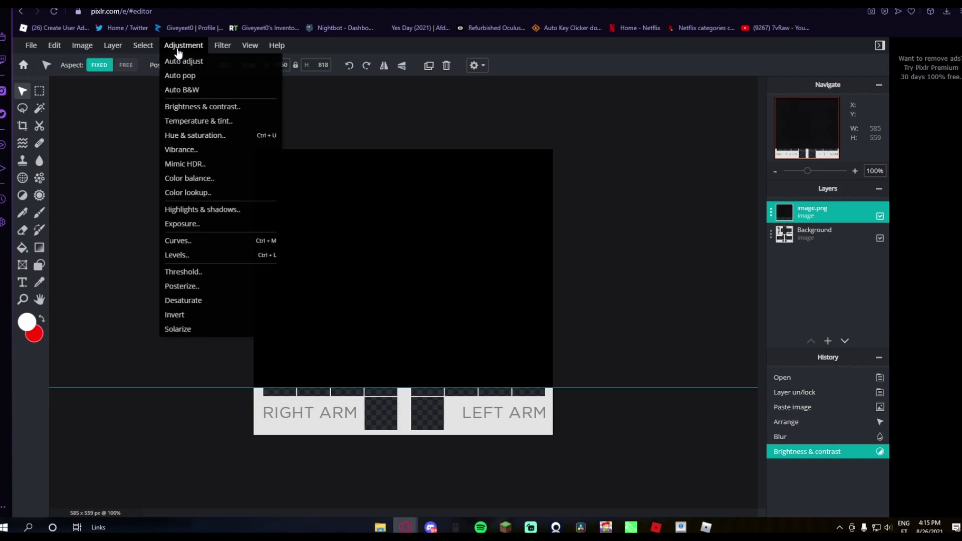
left_click(203, 193)
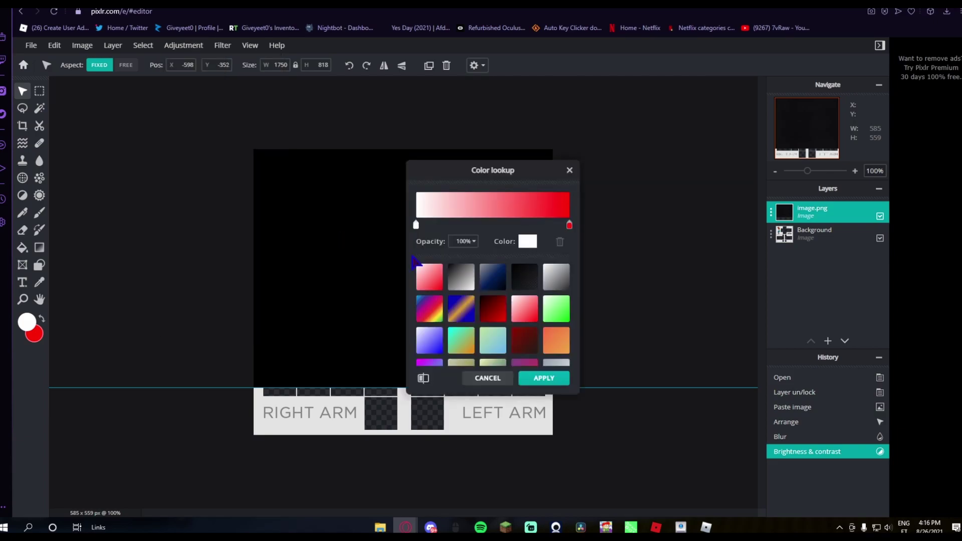
left_click(436, 278)
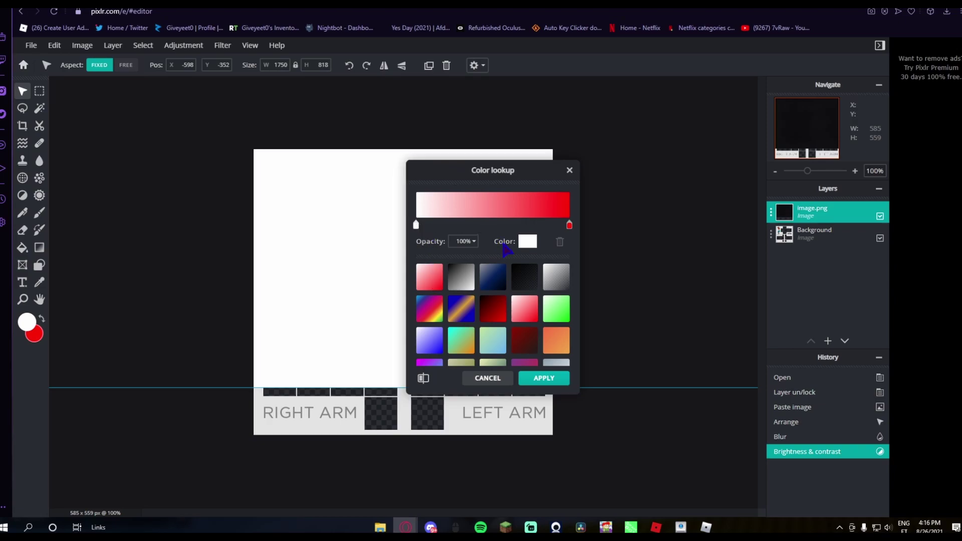
left_click(524, 241)
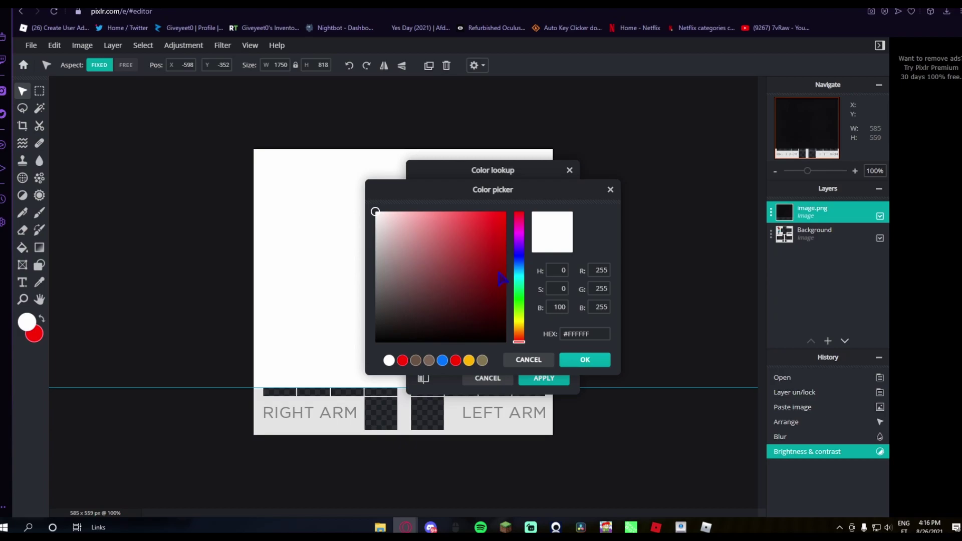
left_click(517, 328)
left_click(505, 212)
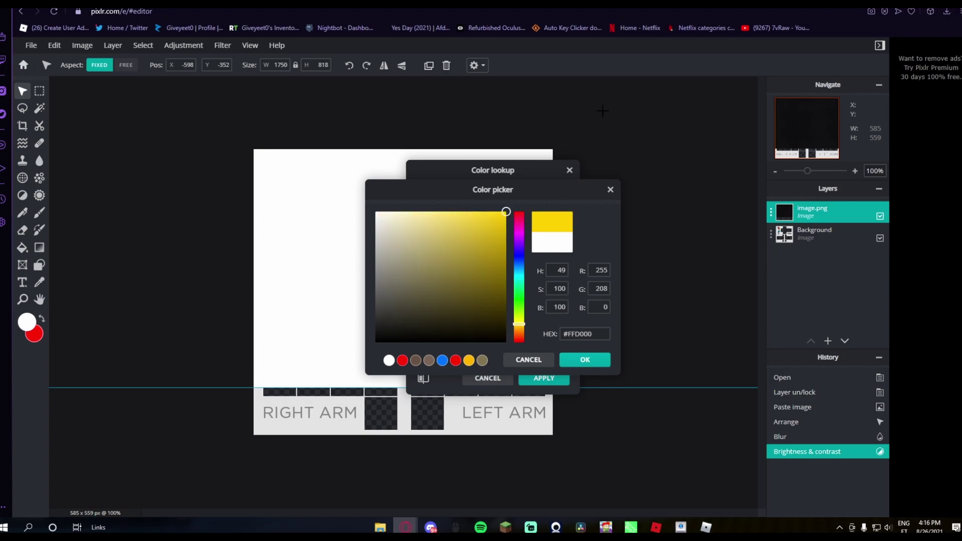
left_click(604, 359)
Step: Set the second colour stop to the yellow #FFCF00 sampled from the canvas and apply the Color lookup
left_click(569, 225)
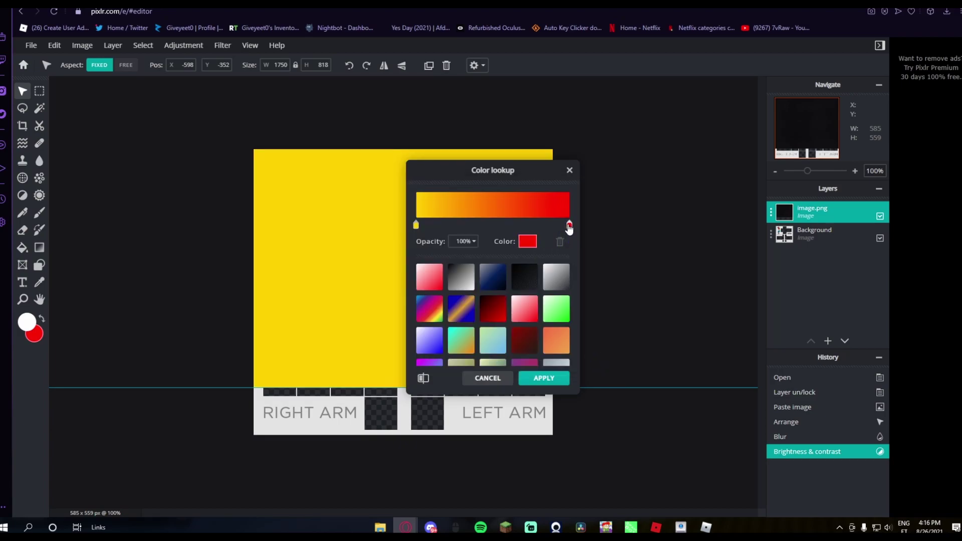
left_click(531, 247)
left_click(322, 272)
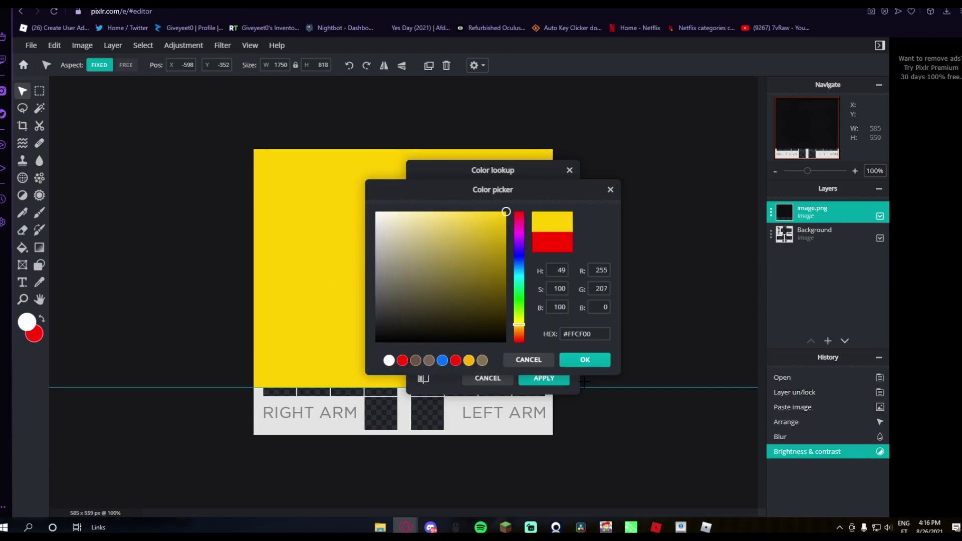
left_click(584, 359)
left_click(546, 378)
Step: Nudge the yellow layer down to Y -348, then duplicate it and move the copy slightly upward
left_click_drag(614, 364, 615, 364)
right_click(412, 320)
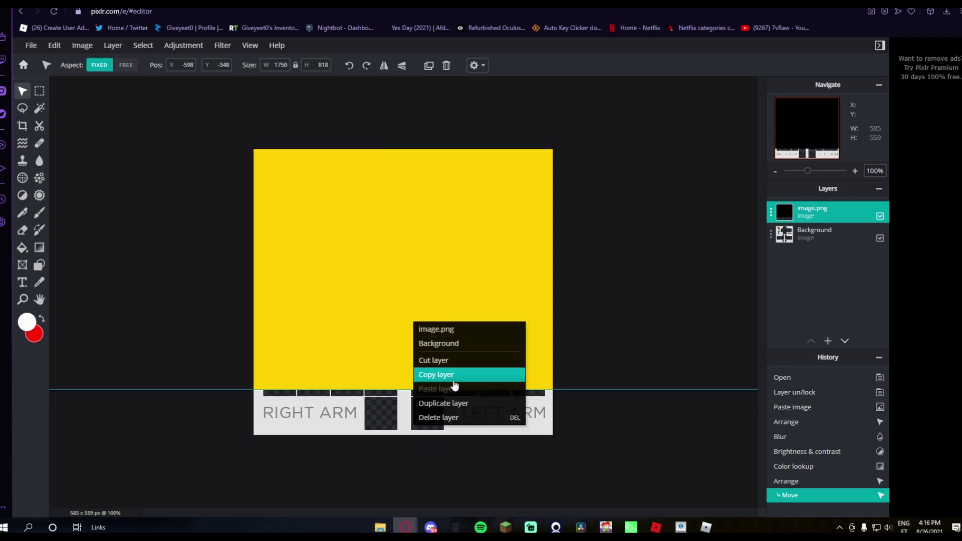
left_click(458, 410)
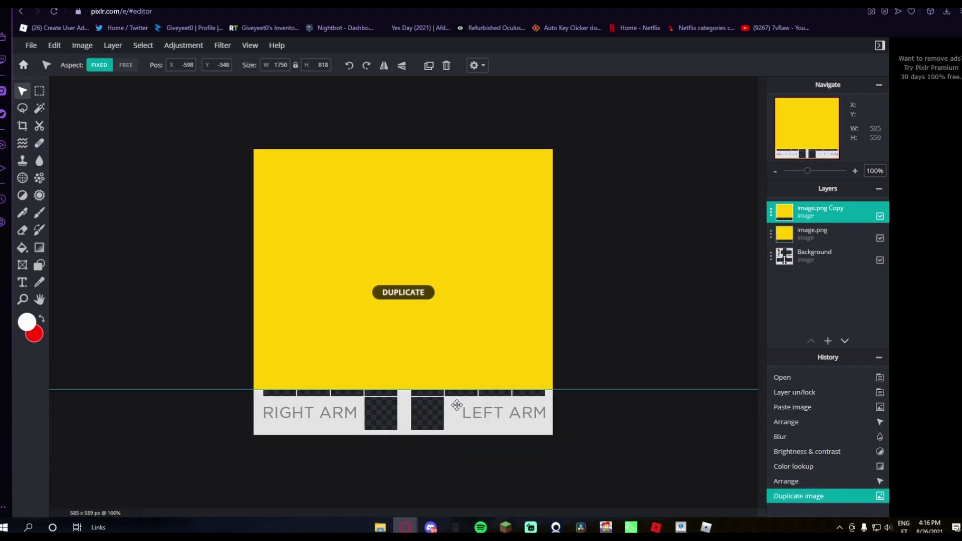
left_click_drag(434, 359, 440, 326)
Step: Apply Brightness & contrast to the top yellow copy with brightness -100 and maximum contrast to turn it black
left_click(181, 45)
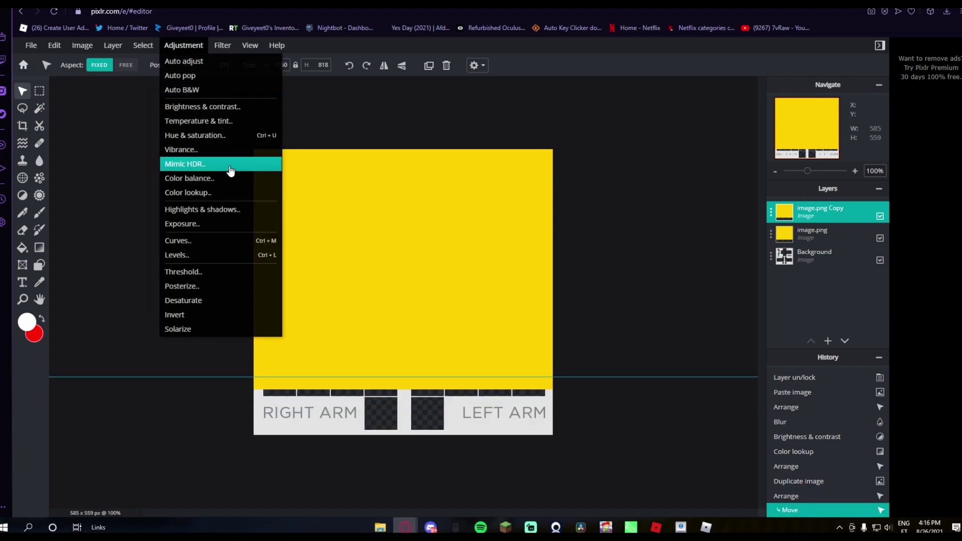
left_click(205, 107)
left_click_drag(492, 289, 328, 279)
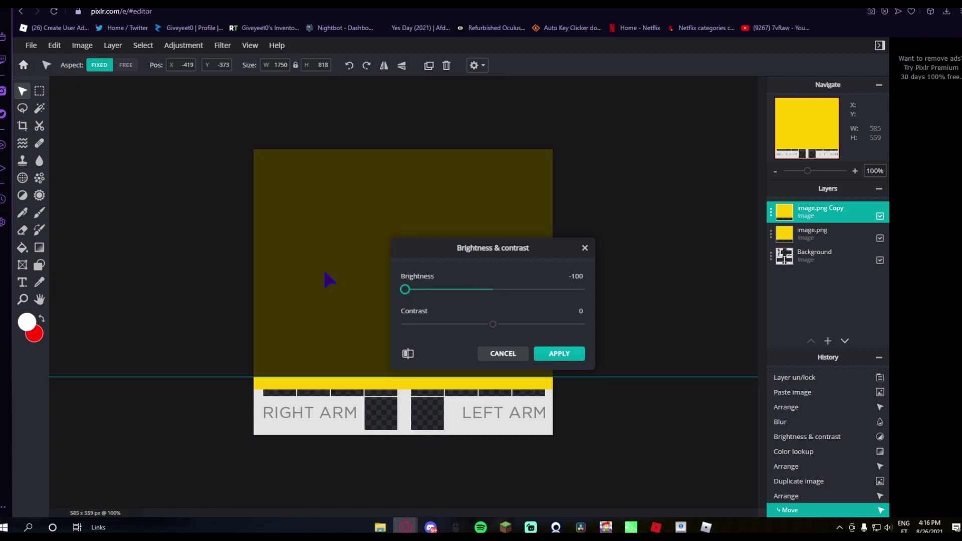
left_click_drag(490, 324, 614, 330)
left_click(559, 353)
Step: Shift the black copy toward the canvas's right side and move the Background template above all other layers
left_click_drag(418, 301, 735, 268)
left_click_drag(499, 251, 459, 249)
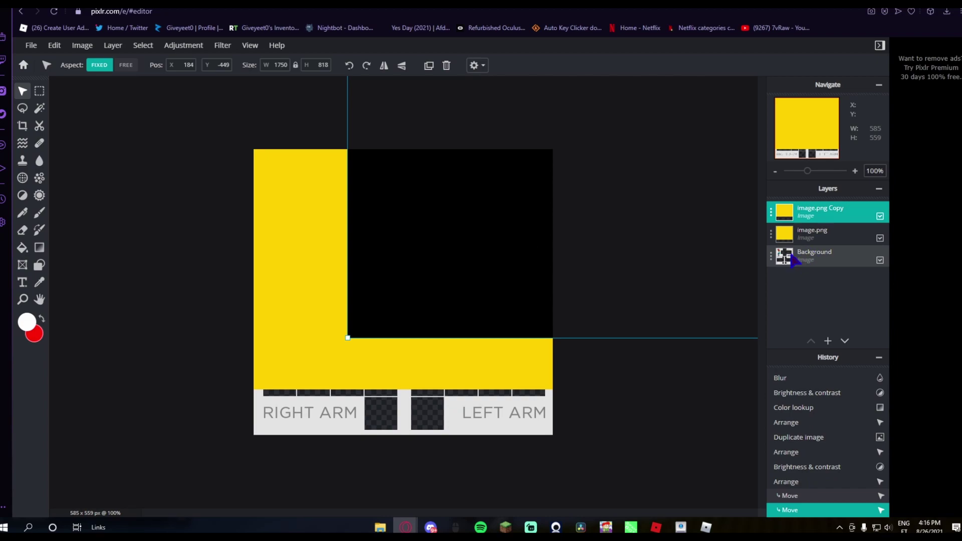
left_click_drag(794, 260, 791, 213)
Step: Position the black layer at X 489, Y -546 so it covers only the rightmost torso panel
mouse_move(509, 285)
left_mouse_down()
mouse_move(521, 269)
mouse_move(509, 285)
left_mouse_up()
left_click(639, 270)
left_click_drag(639, 271, 716, 271)
left_click_drag(582, 262, 636, 239)
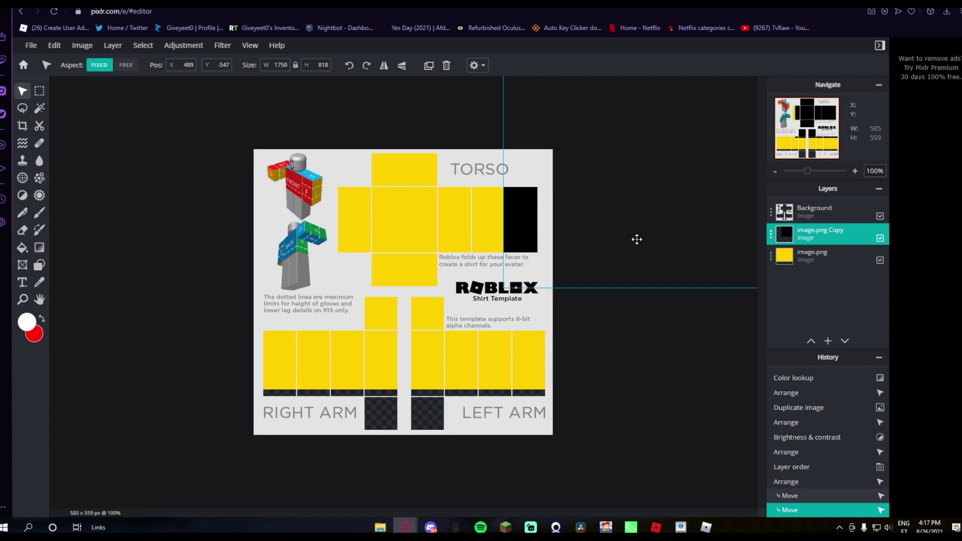
left_click_drag(637, 239, 636, 239)
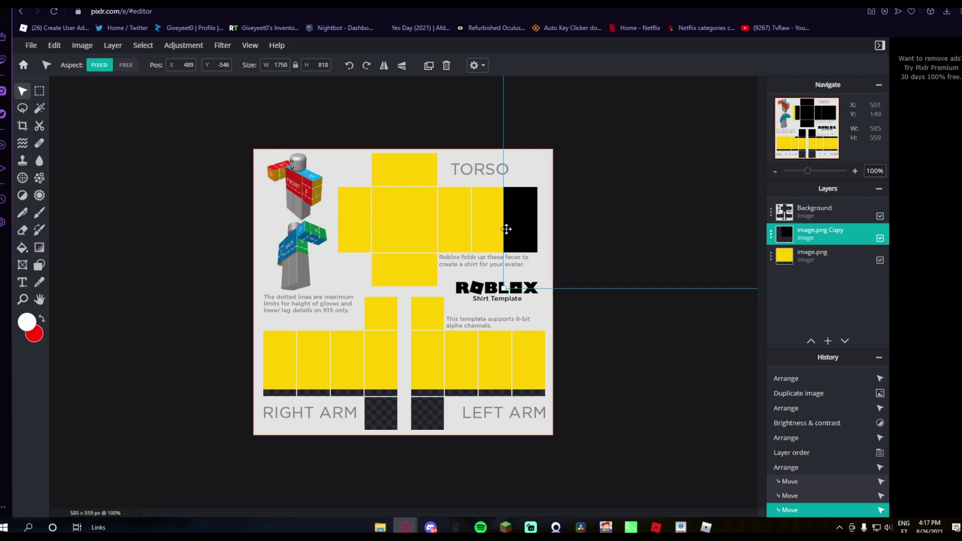
Step: Duplicate the black layer and move the copy over the left part of the template to X -1325, Y -385
right_click(630, 244)
left_click(664, 328)
left_click_drag(646, 225, 565, 290)
mouse_move(421, 292)
left_mouse_down()
mouse_move(399, 304)
mouse_move(420, 292)
left_mouse_up()
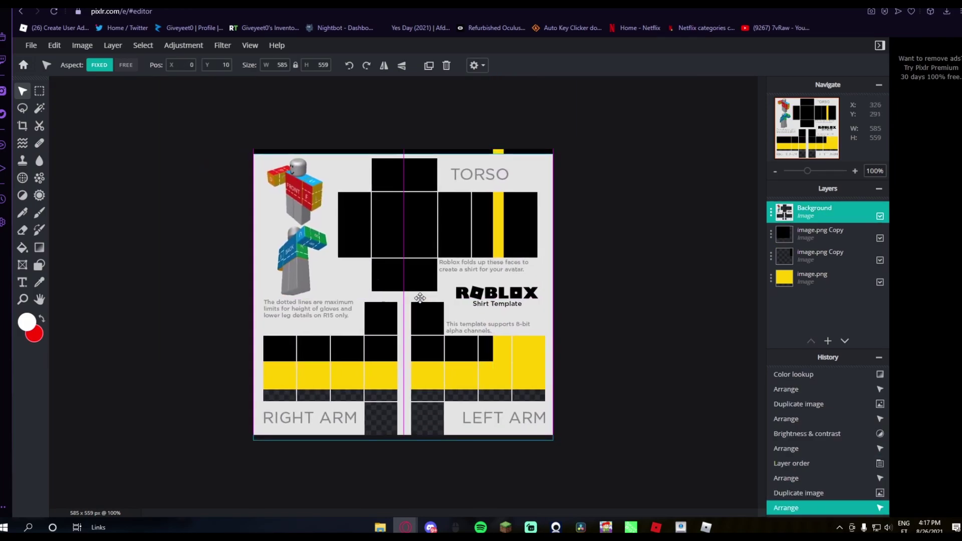
left_click(161, 250)
left_click_drag(161, 250, 148, 258)
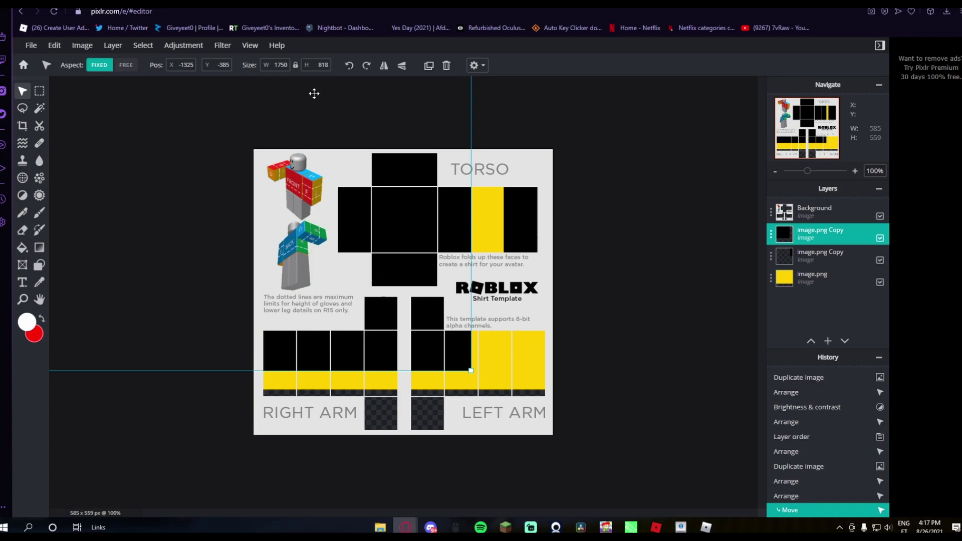
Step: Shift the black copy until its edge halves the front torso panel and it fully covers the right arm's coloured area
key("shift+Left")
key("shift+Left")
key("shift+Left")
key("shift+Left")
key("shift+Left")
key("shift+Left")
key("shift+Left")
key("shift+Left")
key("shift+Left")
key("shift+Left")
key("shift+Left")
key("shift+Left")
key("shift+Left")
key("shift+Left")
left_click_drag(301, 121, 303, 140)
Step: Switch to the Roblox group page and examine the Giveyeeto Purple/Black shirt in its store
left_click(199, 455)
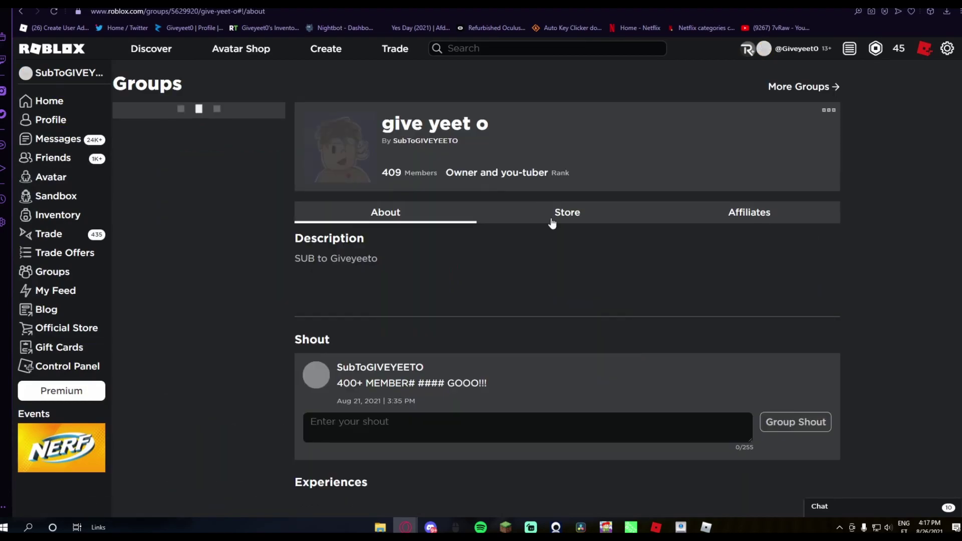
left_click(566, 215)
scroll(423, 324, "down", 1)
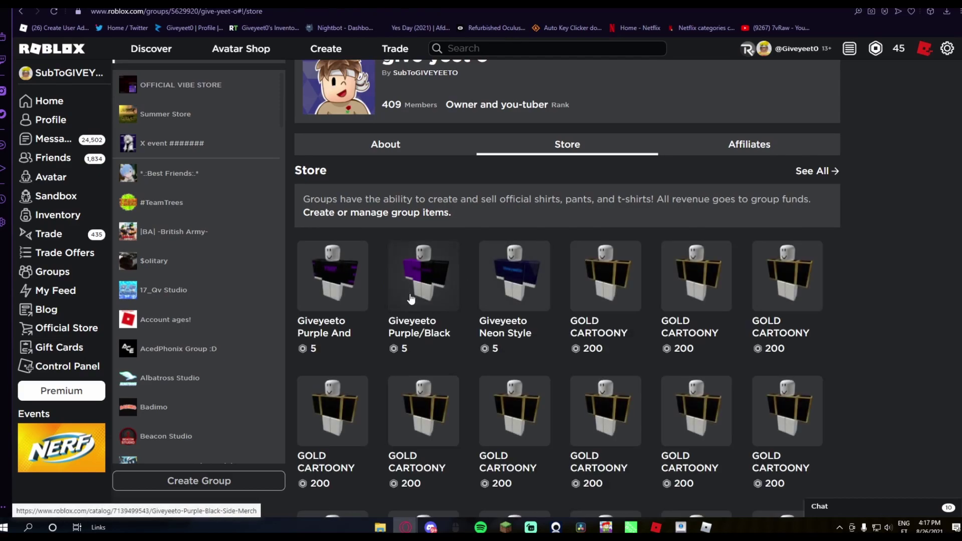
left_click(413, 300)
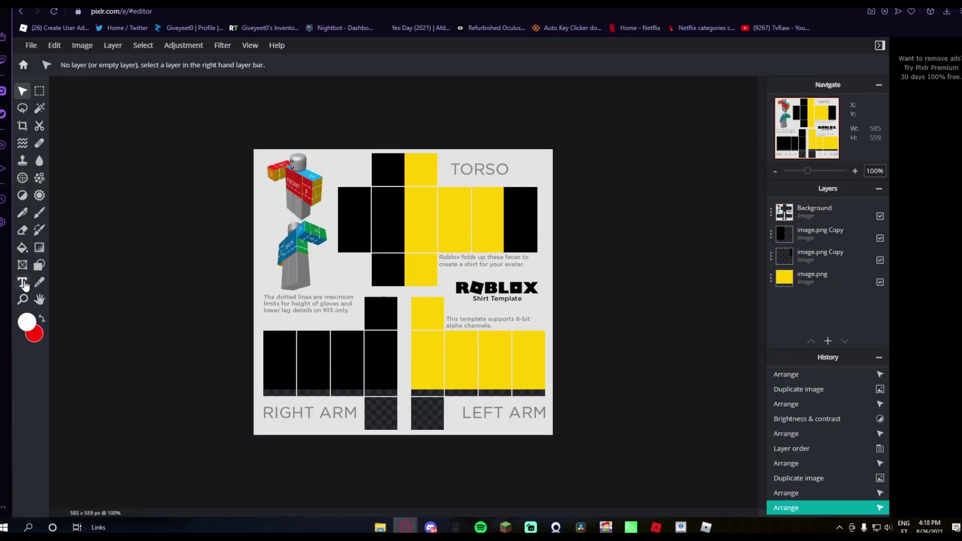
Step: Add a text layer reading "Giveyeeto" to the shirt template
left_click(23, 283)
left_click(420, 266)
left_click(537, 304)
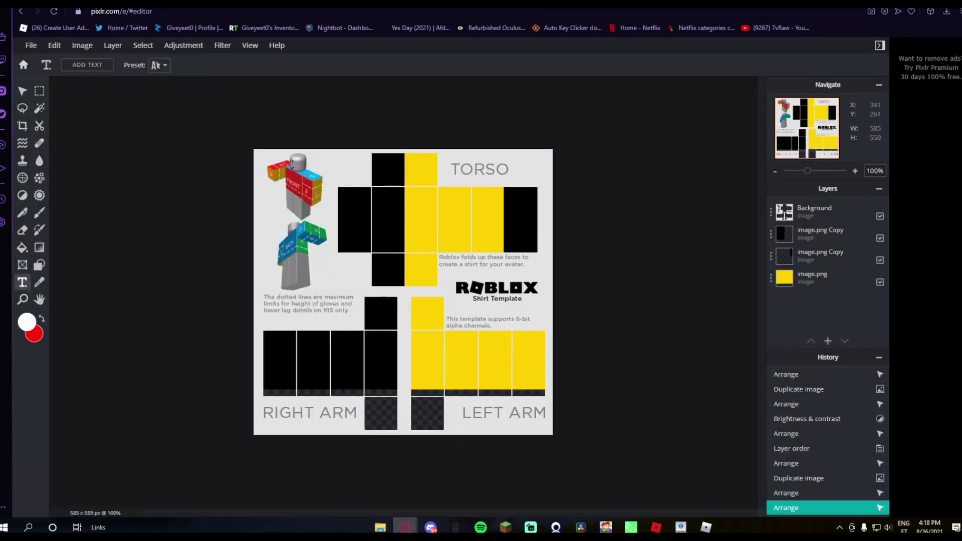
key("BackSpace")
key("Caps_Lock")
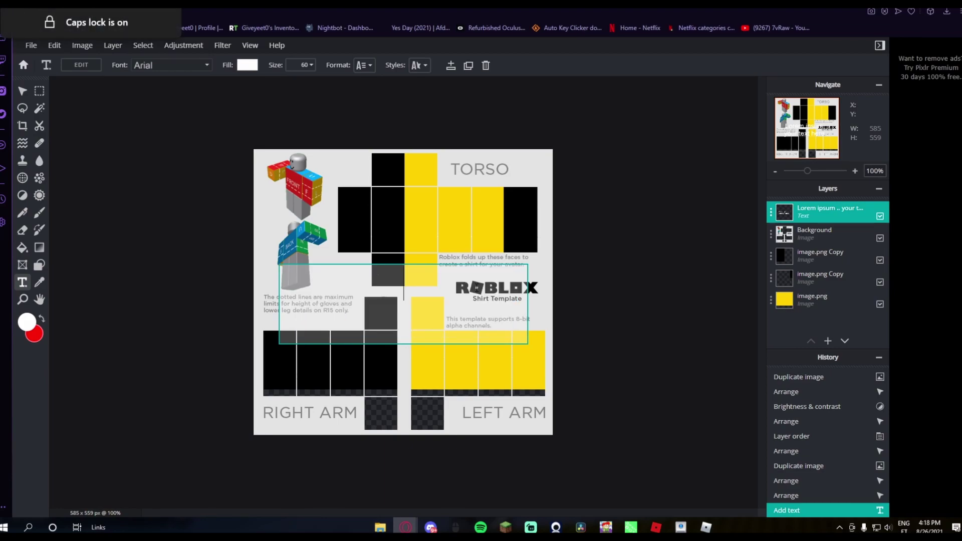
type("G")
key("Caps_Lock")
type("iveyeeto")
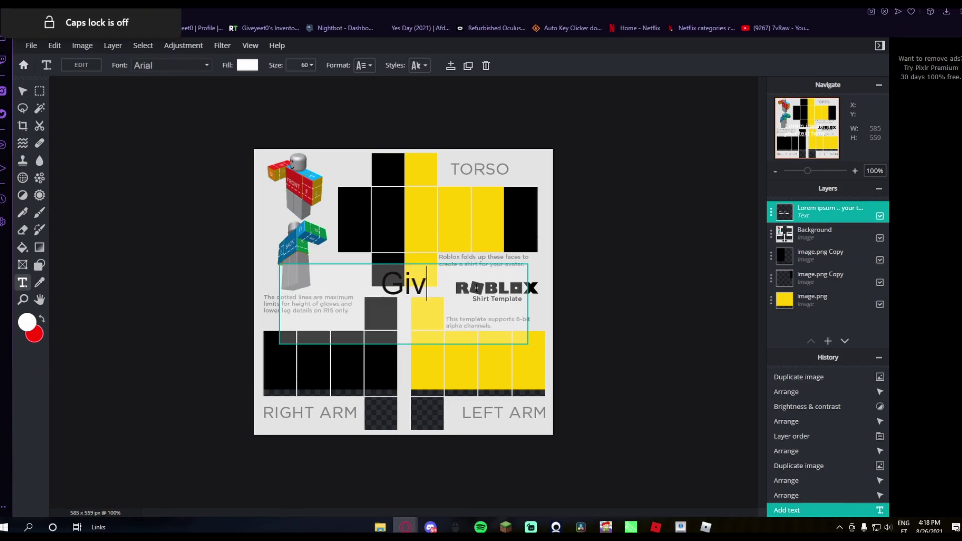
left_click(584, 467)
Step: Shrink the Giveyeeto text to size 21 and place it across the upper part of the front torso panel
left_click_drag(471, 298, 387, 217)
scroll(396, 175, "up", 3)
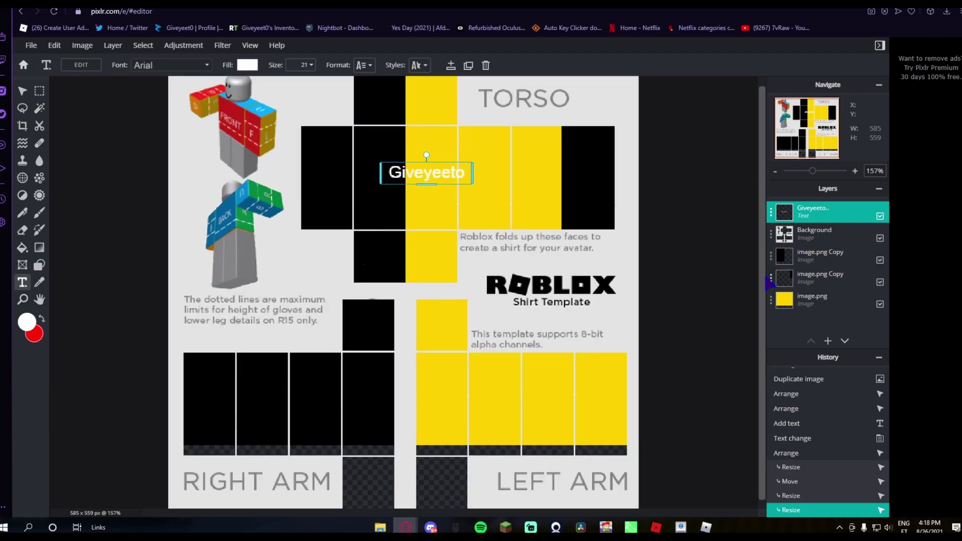
left_click_drag(449, 185, 423, 174)
double_click(424, 173)
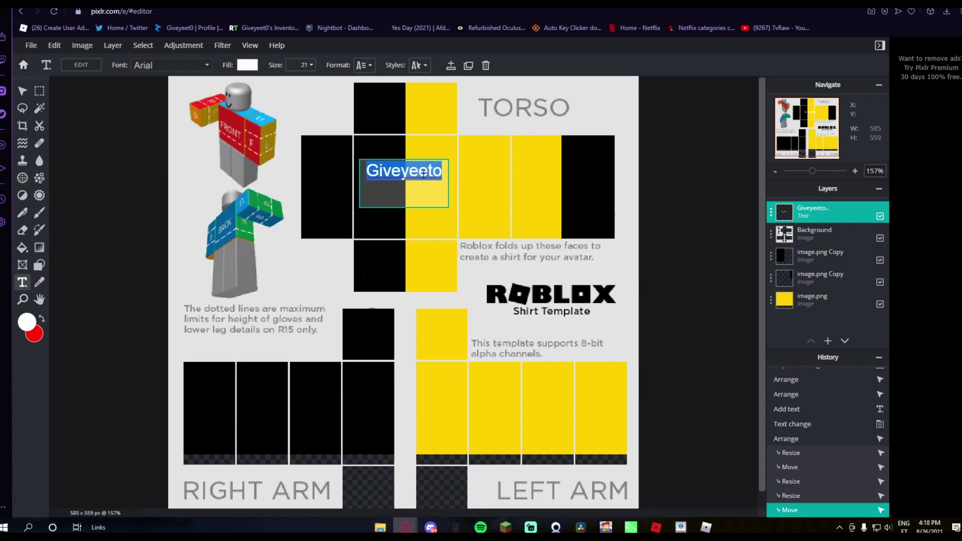
left_click(431, 193)
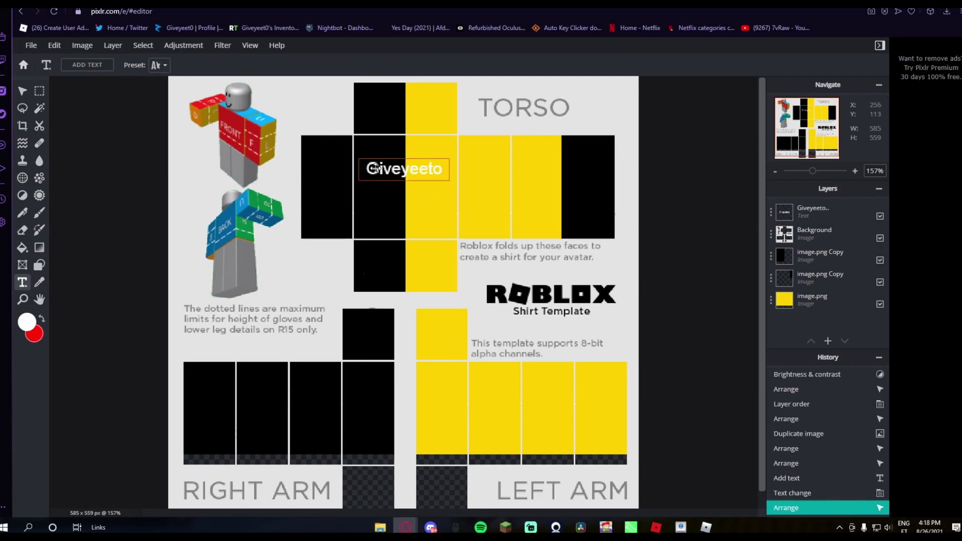
Step: Set the Giveyeeto text's fill to the yellow #FFD000 sampled from the shirt
left_click(250, 67)
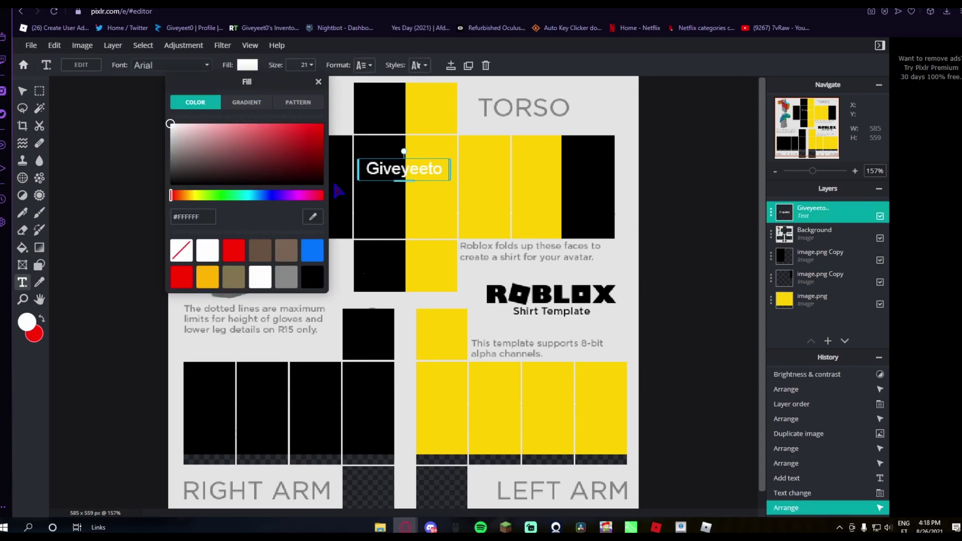
left_click(312, 217)
left_click(498, 225)
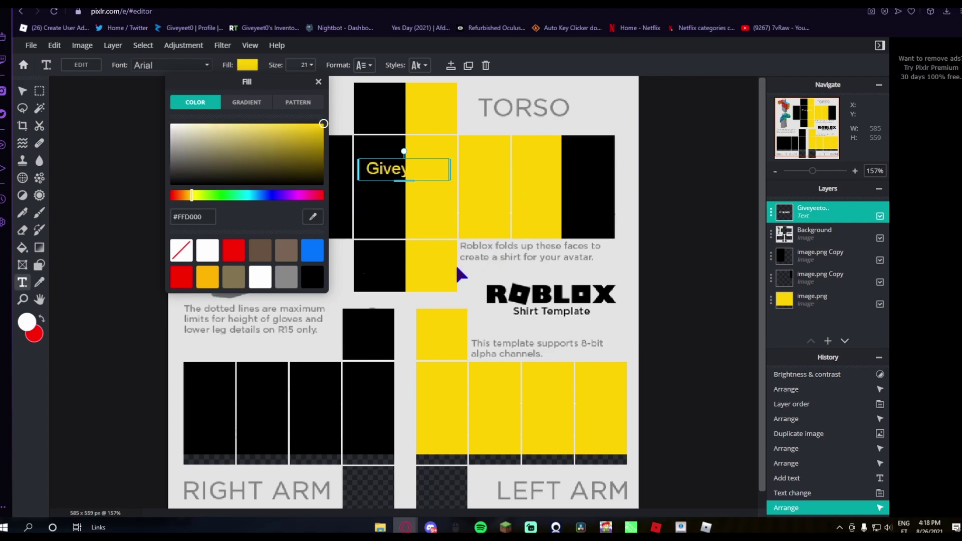
left_click(441, 246)
left_click(419, 65)
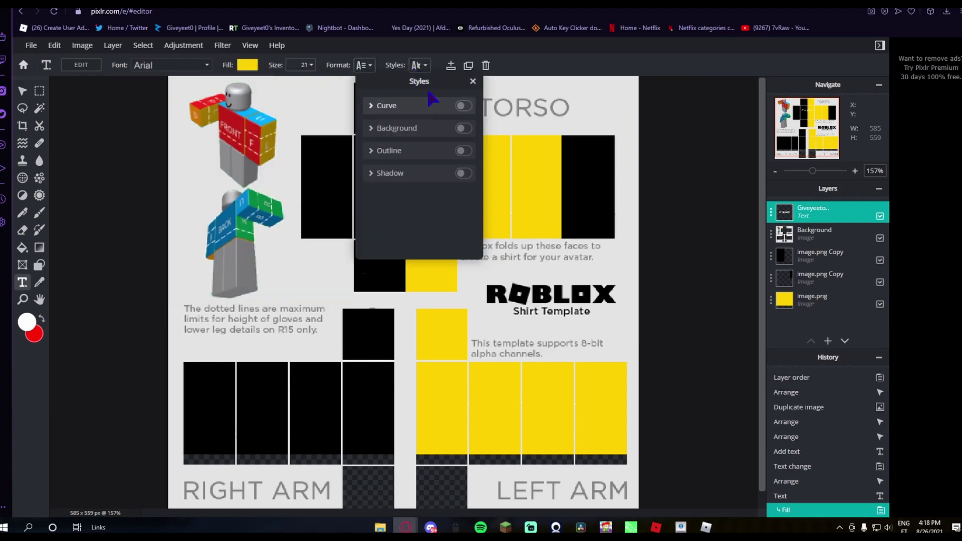
left_click_drag(447, 89, 547, 89)
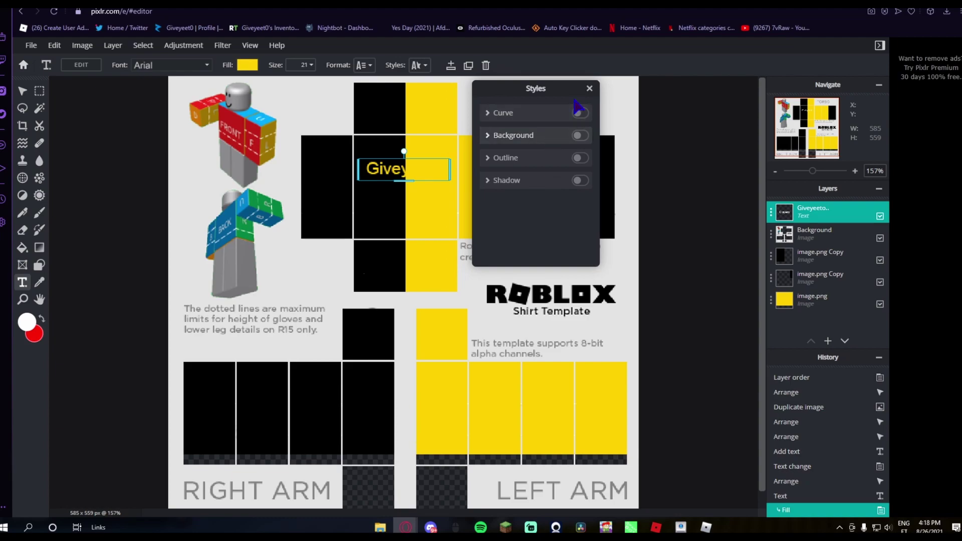
left_click(581, 83)
Step: Try a thin handwritten script font on the Giveyeeto text and enlarge it to size 77
left_click(167, 70)
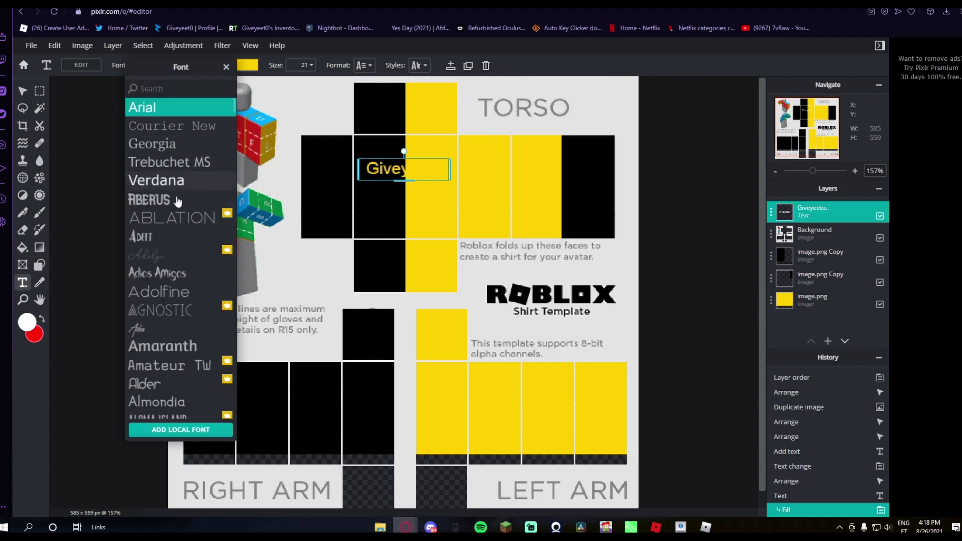
scroll(161, 364, "down", 1)
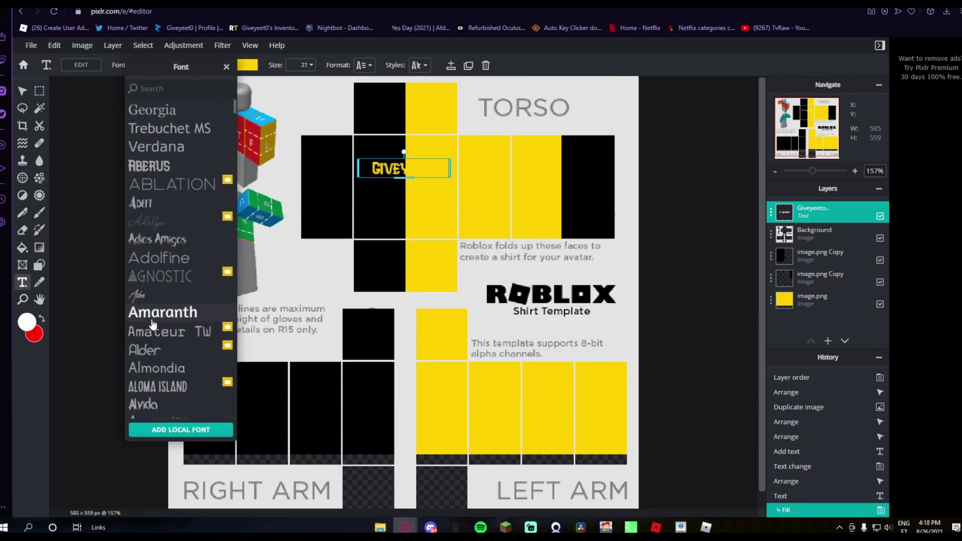
left_click(149, 297)
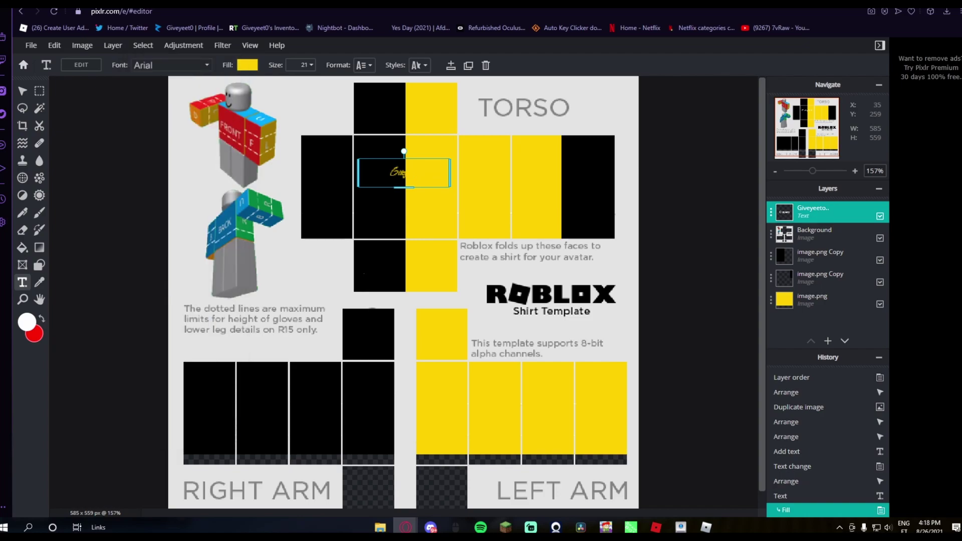
mouse_move(398, 184)
left_mouse_down()
mouse_move(398, 173)
mouse_move(399, 202)
mouse_move(407, 192)
left_mouse_up()
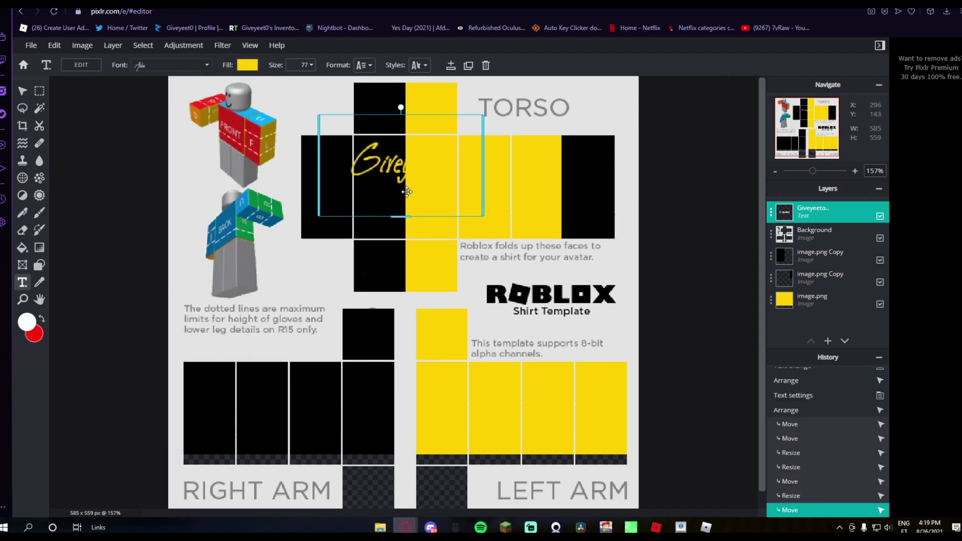
Step: Change the text's font to Amaranth, reduce it to size 20 and centre it across the front torso panel
left_click(175, 65)
left_click(178, 313)
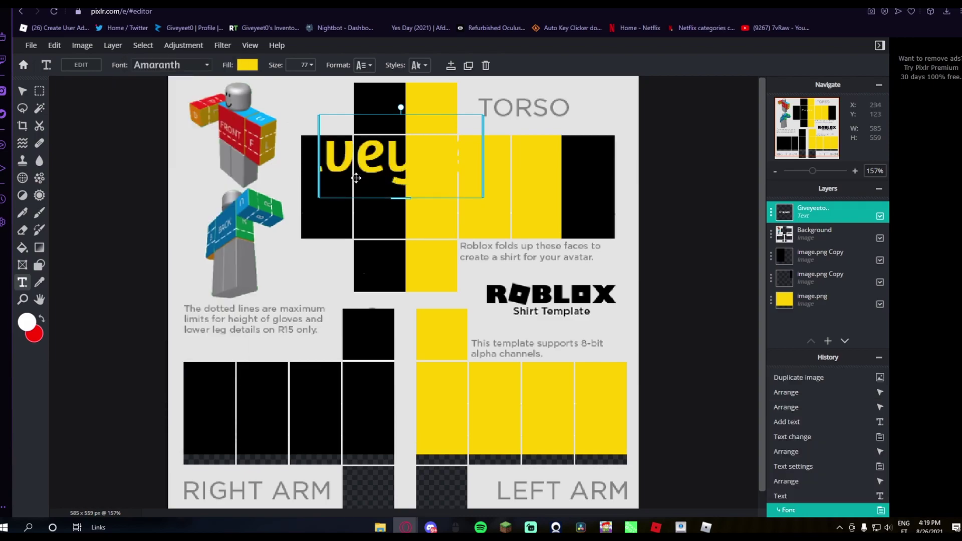
left_click_drag(402, 199, 360, 171)
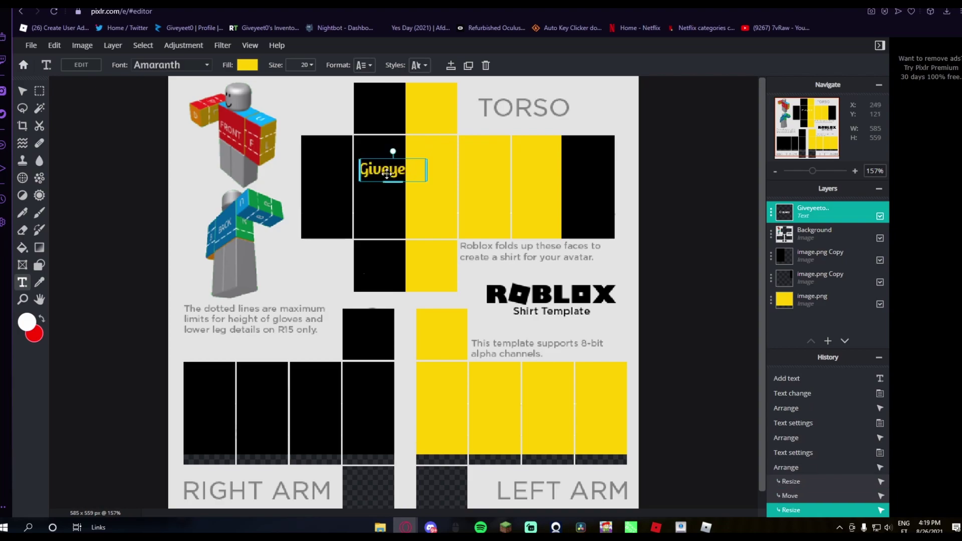
left_click_drag(426, 175, 447, 174)
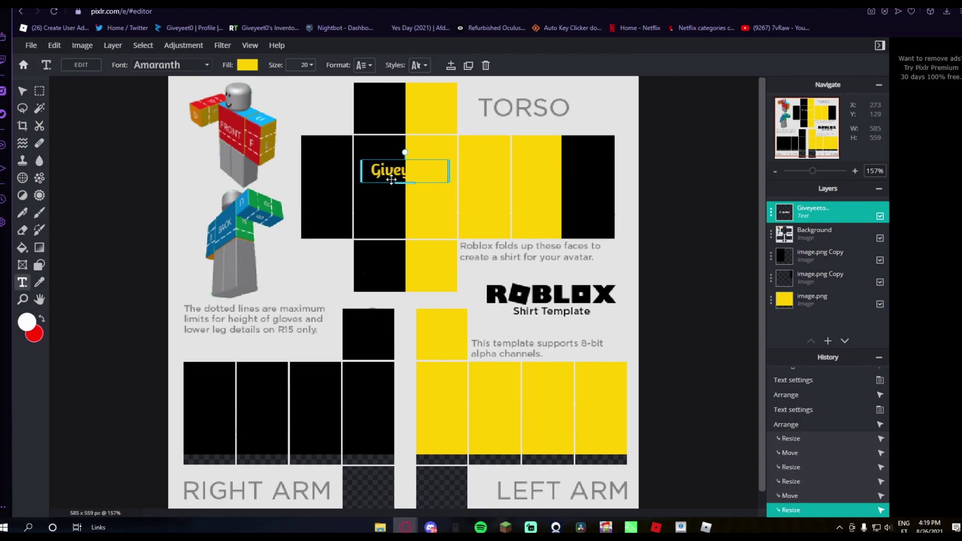
double_click(414, 174)
left_click(442, 179)
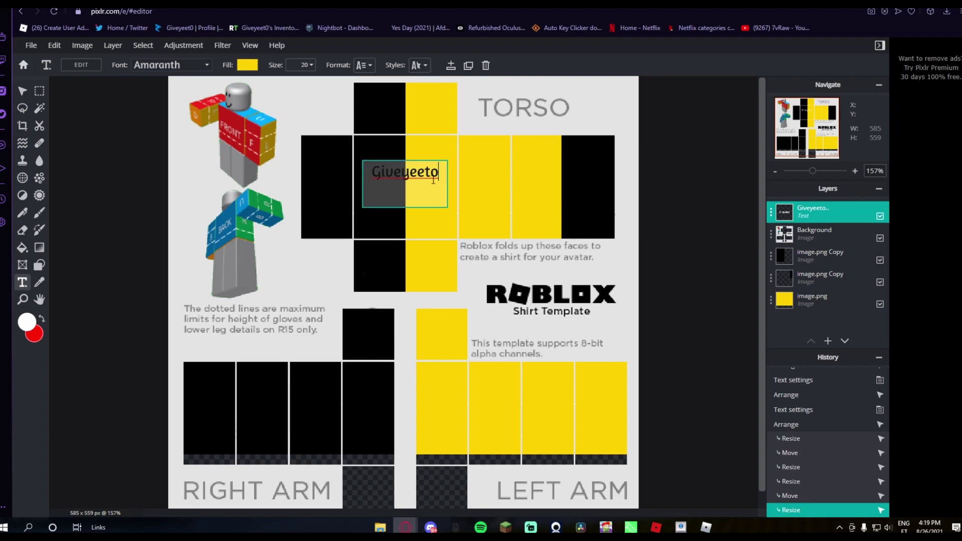
key("BackSpace")
key("BackSpace")
key("BackSpace")
key("BackSpace")
Step: Enable a shadow on the Giveyeeto text and set its colour to the sampled yellow #FFD000
left_click(417, 66)
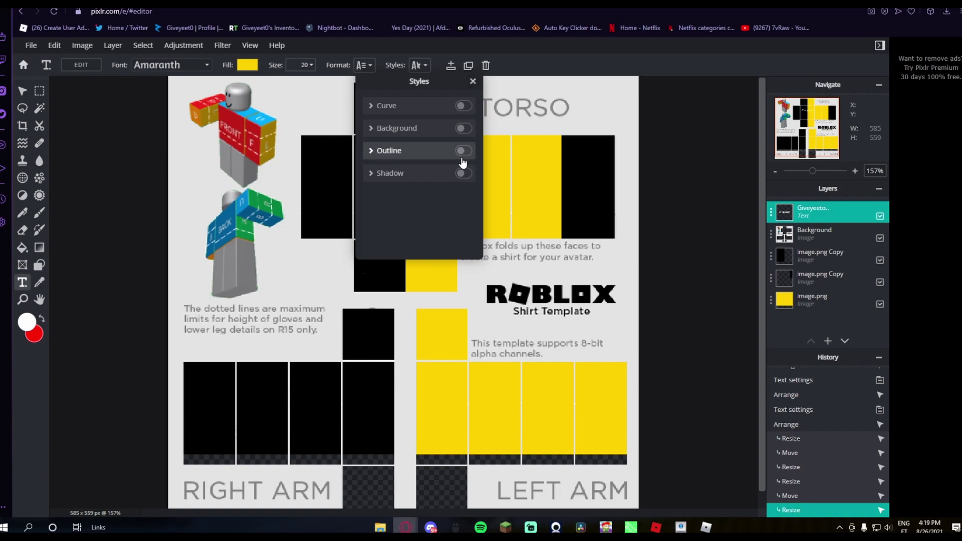
left_click(463, 173)
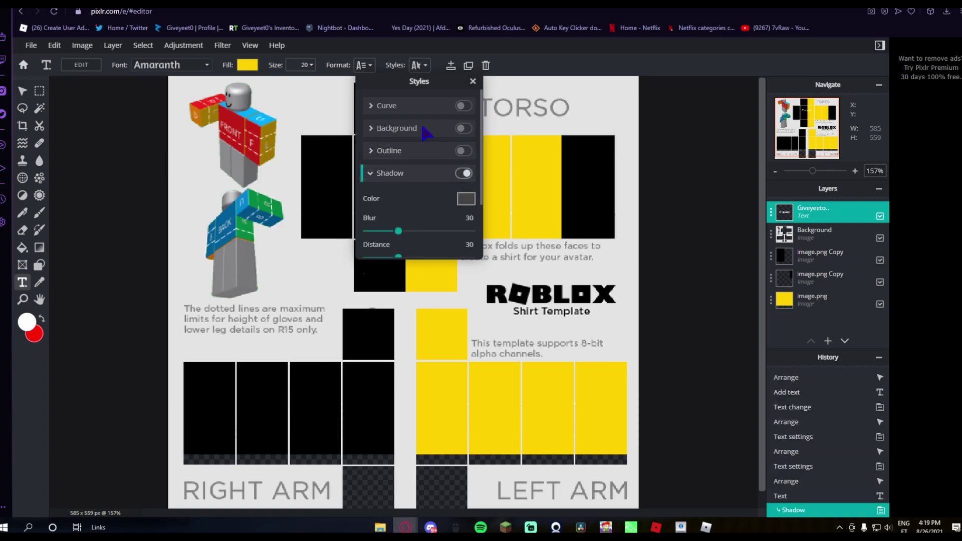
left_click_drag(419, 81, 573, 80)
left_click(624, 197)
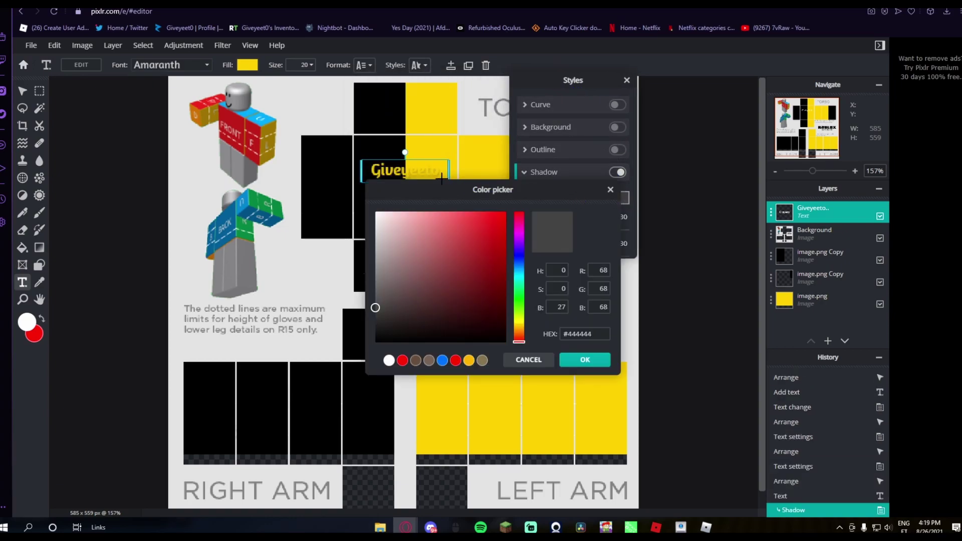
left_click(478, 150)
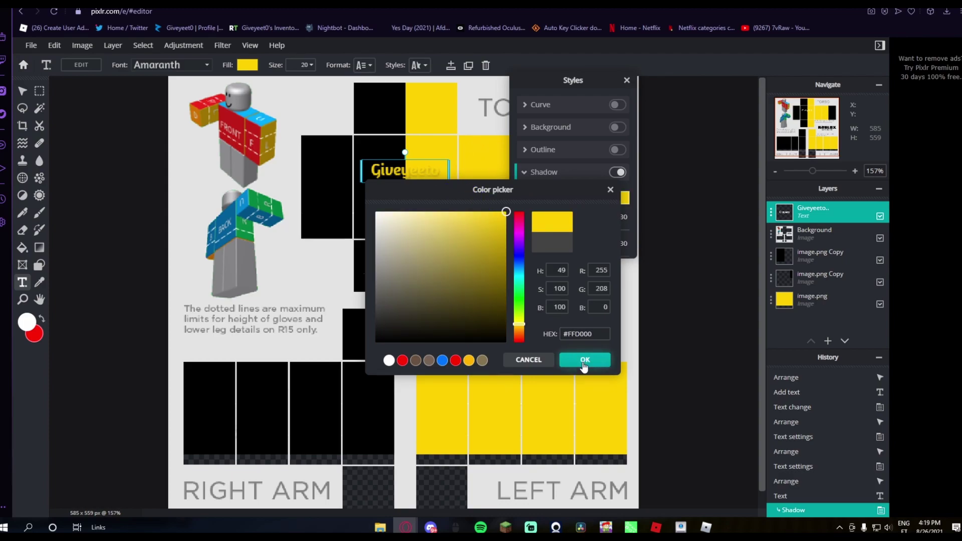
left_click(584, 360)
Step: Set the text shadow's blur to 54, distance to 21, direction to 195.8 and opacity to 66
scroll(590, 244, "down", 3)
left_click_drag(552, 233, 590, 237)
left_click_drag(560, 155, 544, 181)
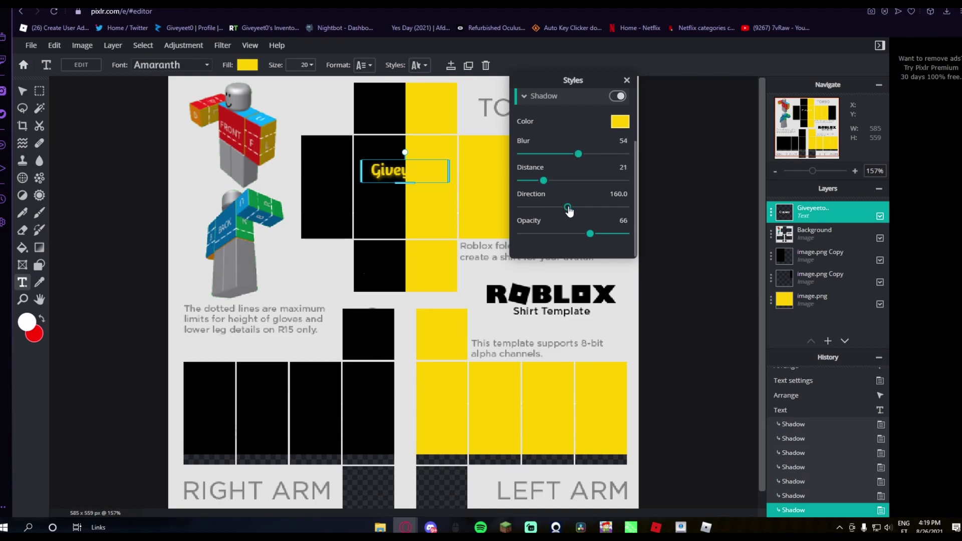
mouse_move(576, 210)
left_mouse_down()
mouse_move(584, 210)
mouse_move(576, 209)
left_mouse_up()
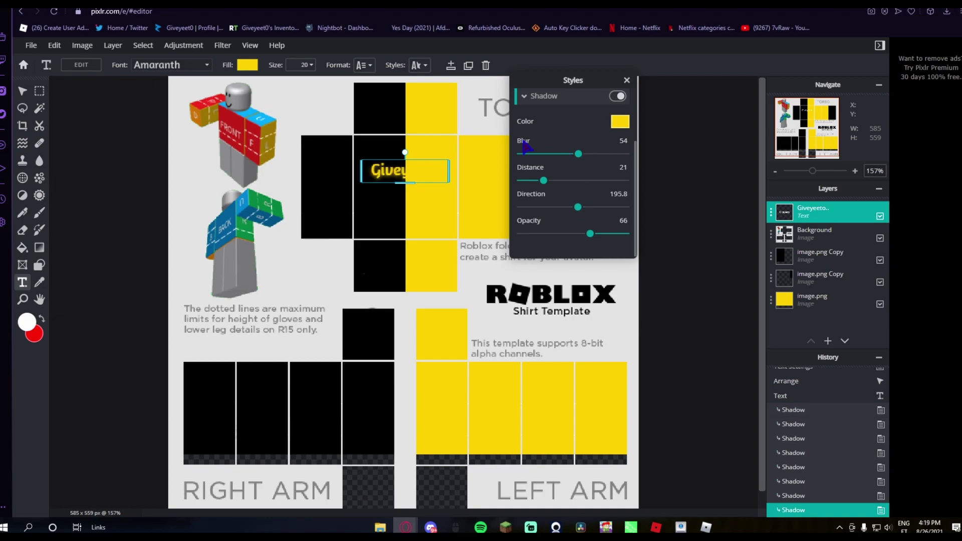
left_click(447, 209)
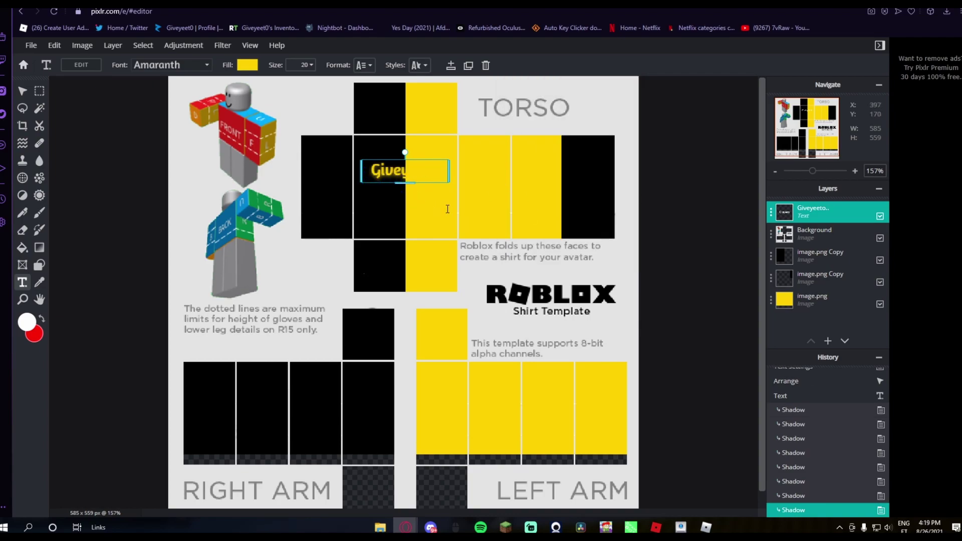
Step: Duplicate the Giveyeeto text on the torso and shorten the copy to "yeeto"
right_click(409, 170)
left_click(441, 272)
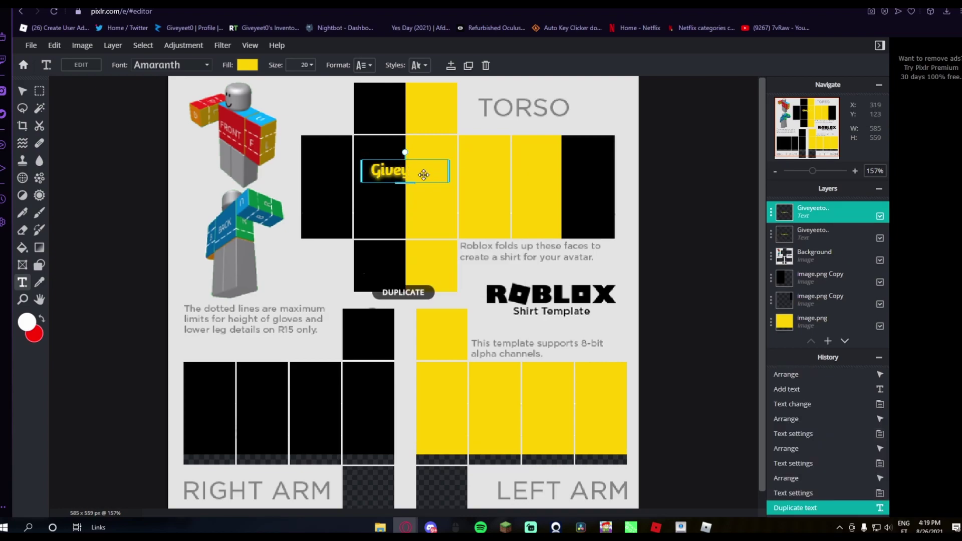
double_click(424, 174)
left_click(406, 176)
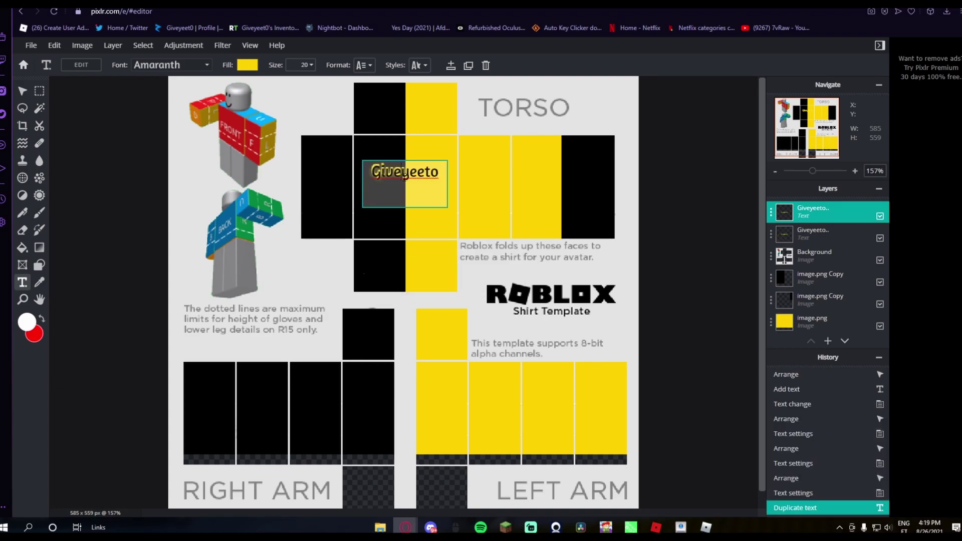
key("BackSpace")
key("BackSpace")
key("BackSpace")
key("BackSpace")
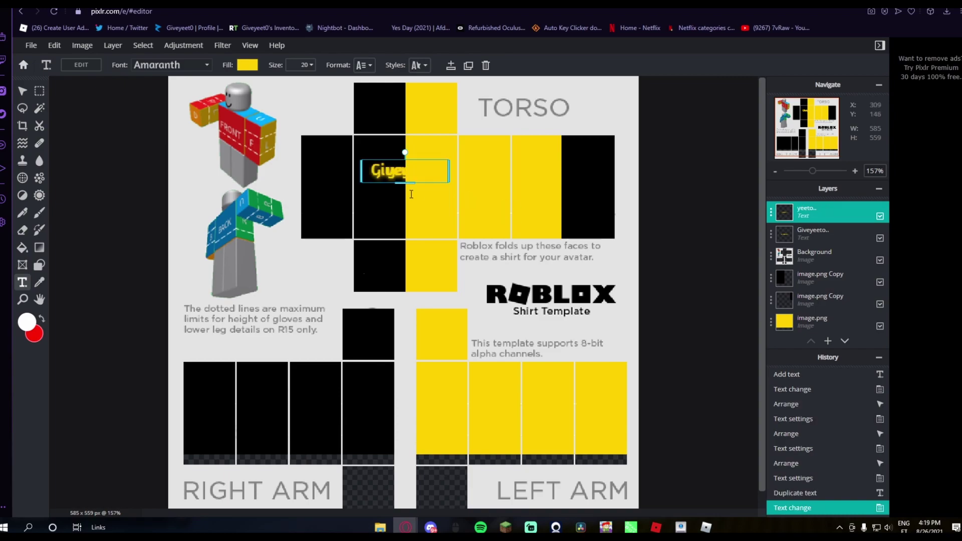
Step: Move the yeeto copy below the original text and change its fill and shadow colours to black
left_click_drag(411, 177, 415, 196)
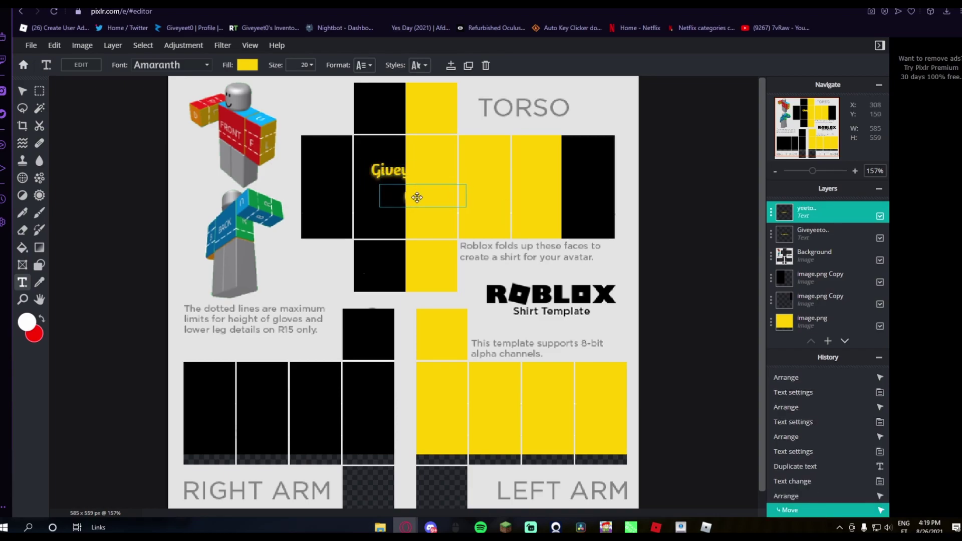
left_click(248, 65)
left_click_drag(285, 129, 430, 195)
left_click(420, 65)
left_click(461, 198)
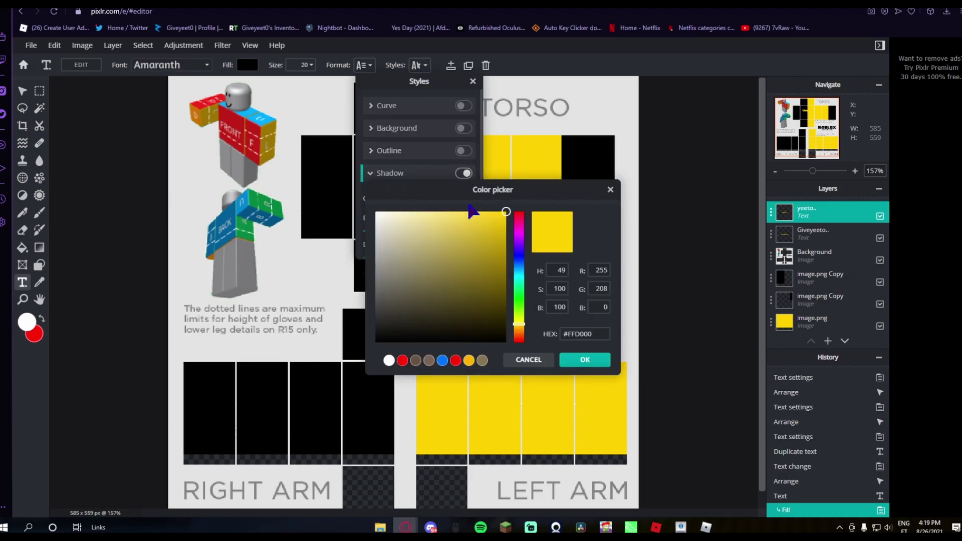
left_click(585, 359)
left_click(634, 375)
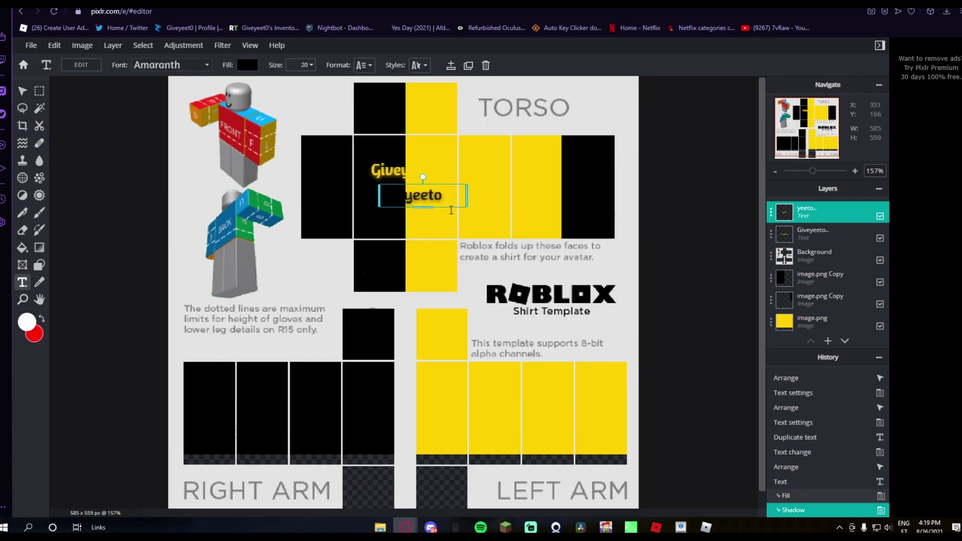
Step: Align the black yeeto text over the second part of the Giveyeeto text on the yellow half of the torso
left_click_drag(437, 196, 428, 175)
left_click(689, 223)
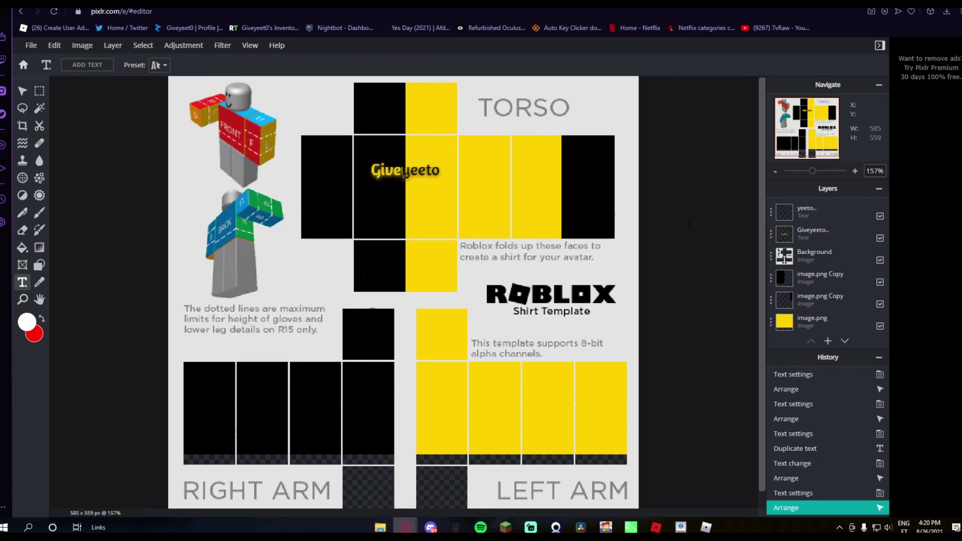
scroll(642, 277, "down", 3)
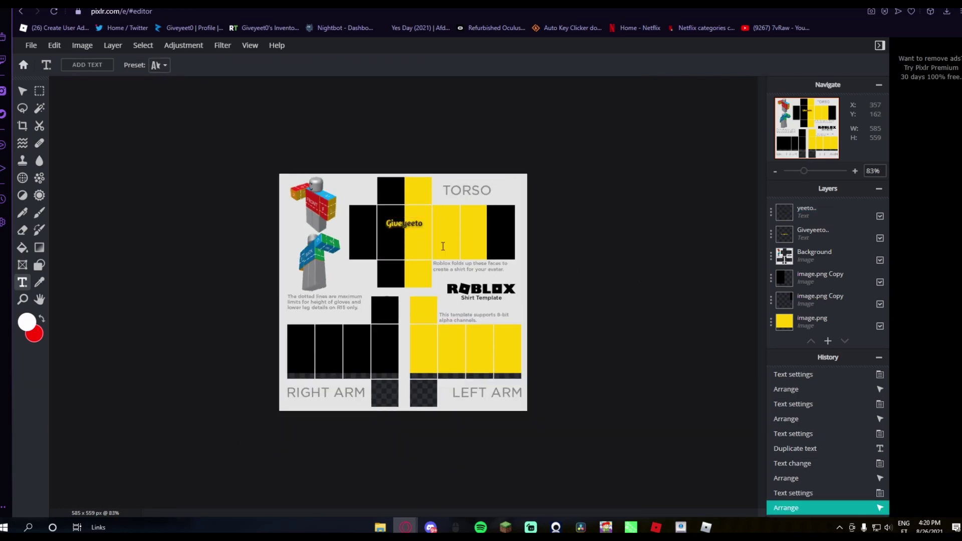
scroll(468, 218, "up", 2)
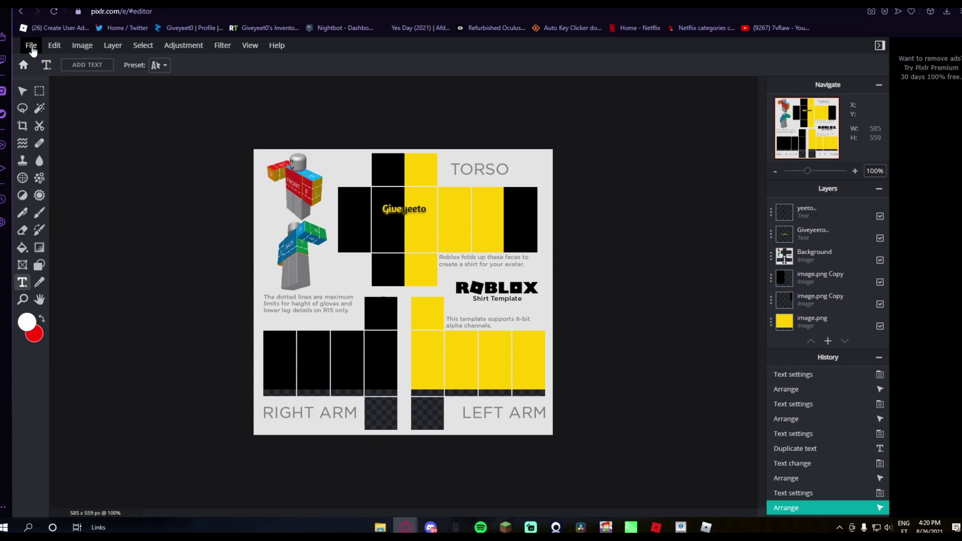
Step: Download the finished shirt design as a PNG named image at 585 x 559 px
left_click(34, 50)
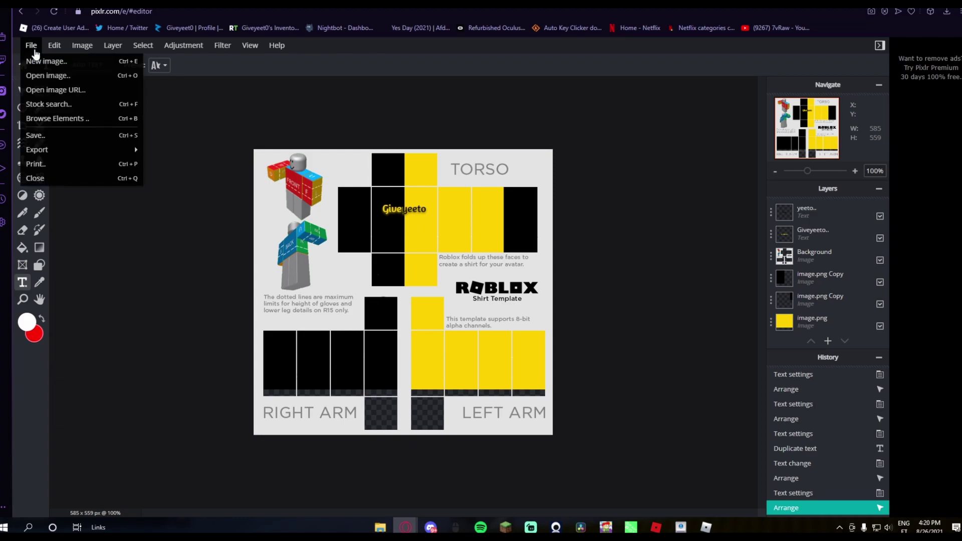
left_click(64, 141)
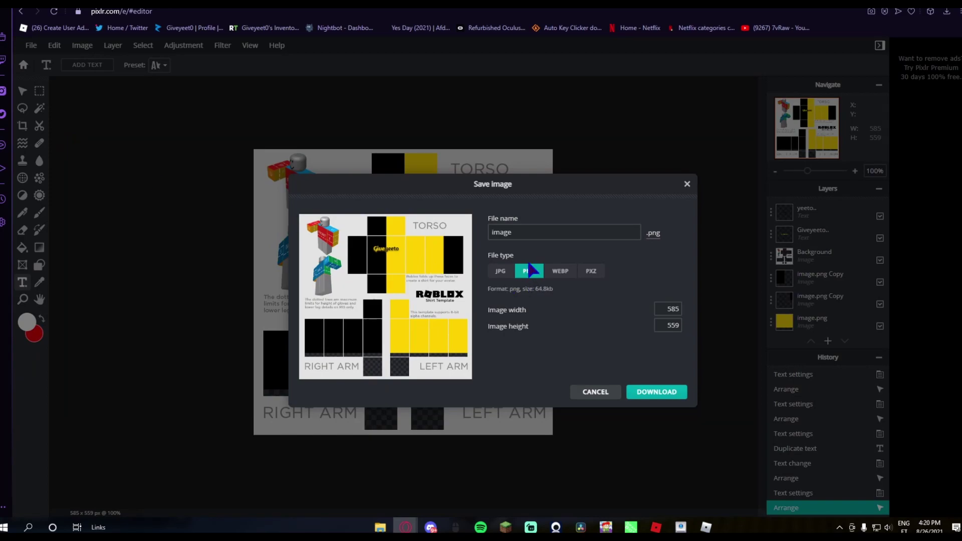
double_click(546, 237)
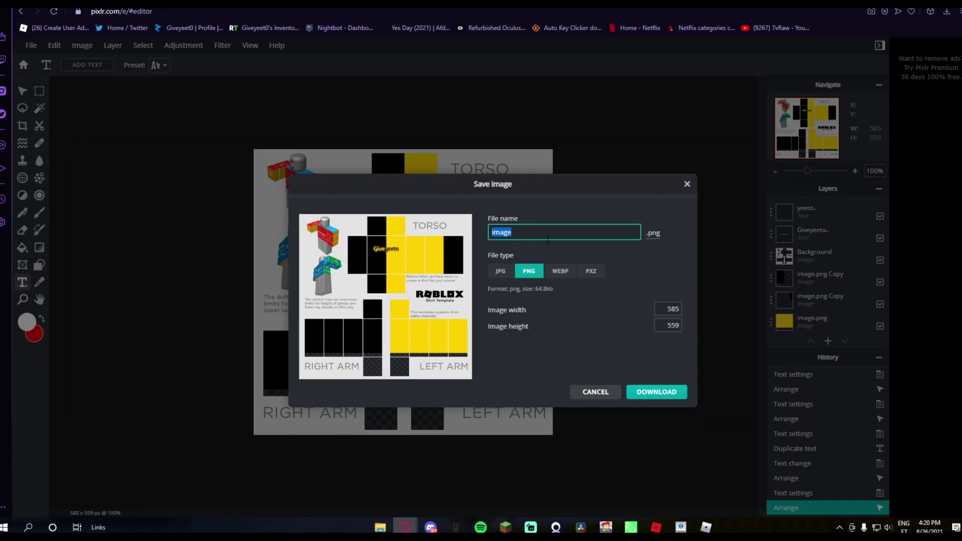
left_click(661, 393)
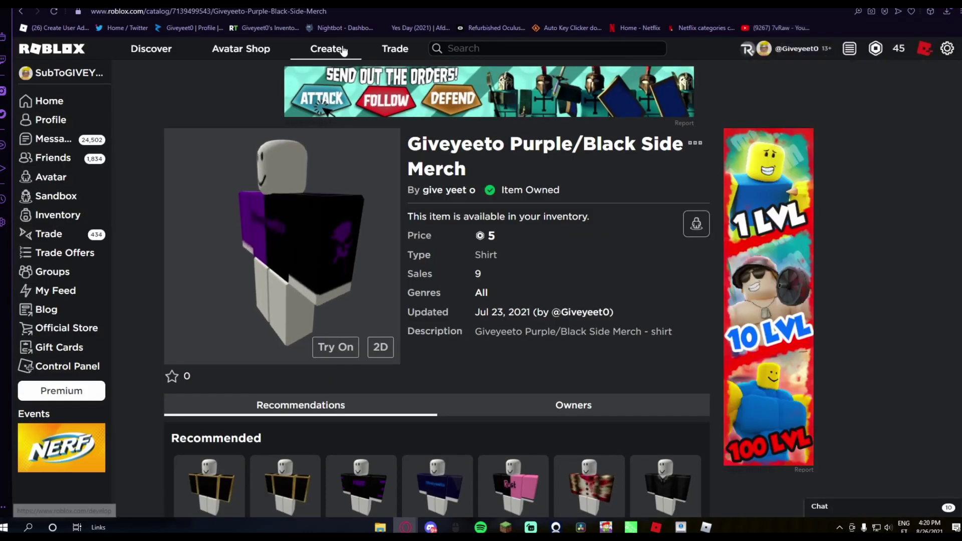
Step: Switch to Roblox's Create page and view the shirt creations of the group give yeet o
left_click(344, 50)
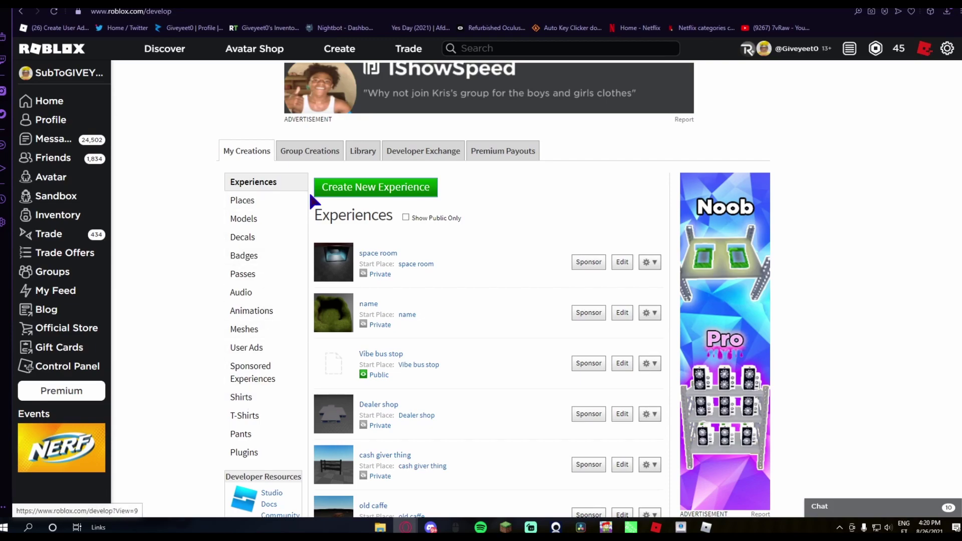
left_click(308, 159)
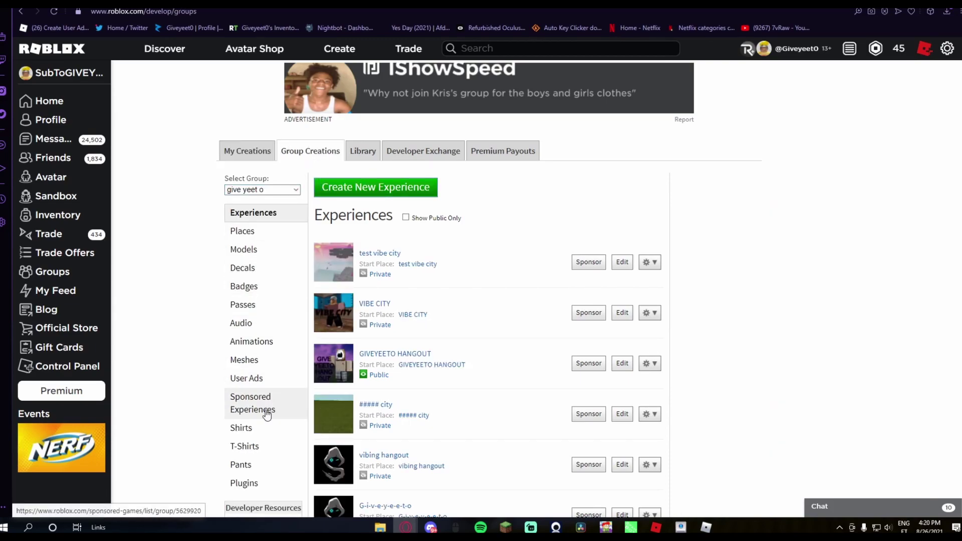
left_click(278, 184)
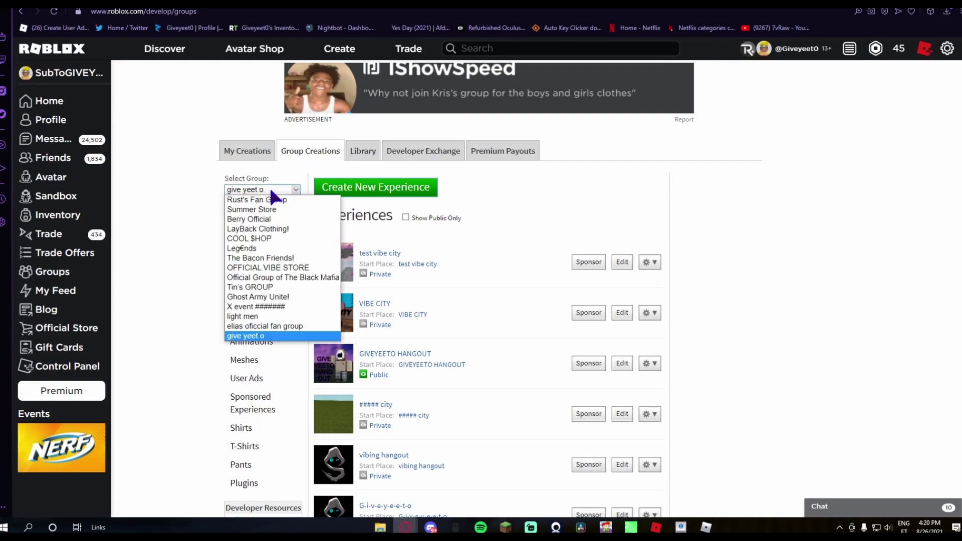
left_click(258, 184)
left_click(249, 432)
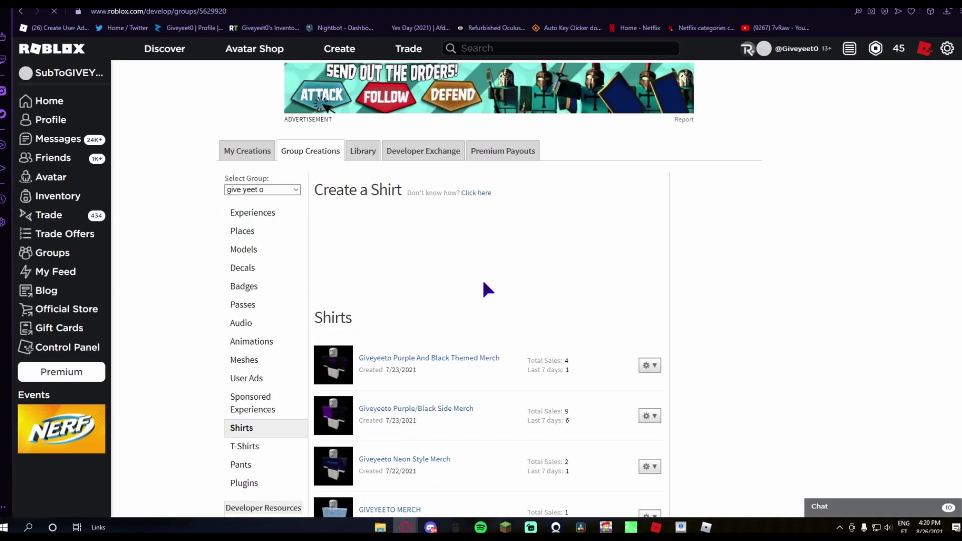
Step: Go to the shirts in the account's own creations and choose image (8).png as the new shirt's image
left_click(241, 151)
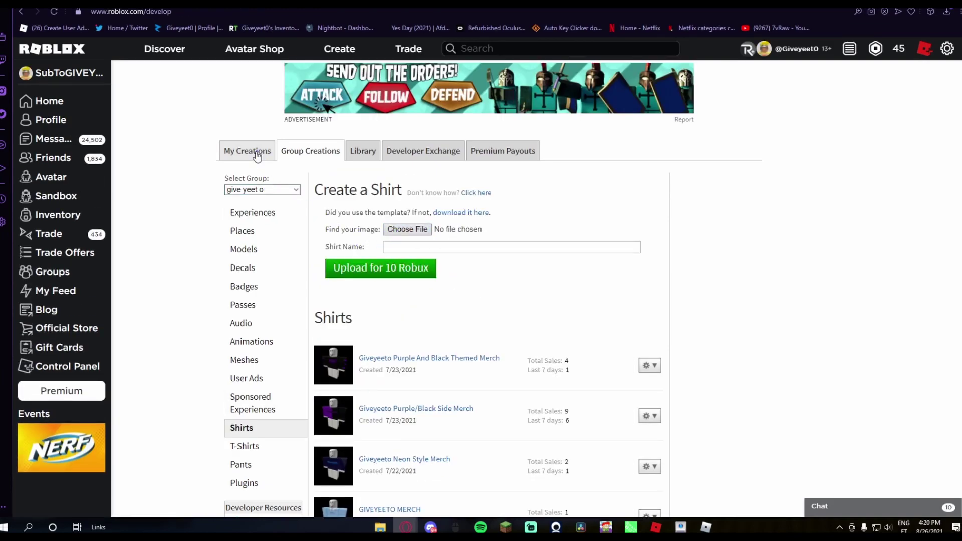
left_click(416, 228)
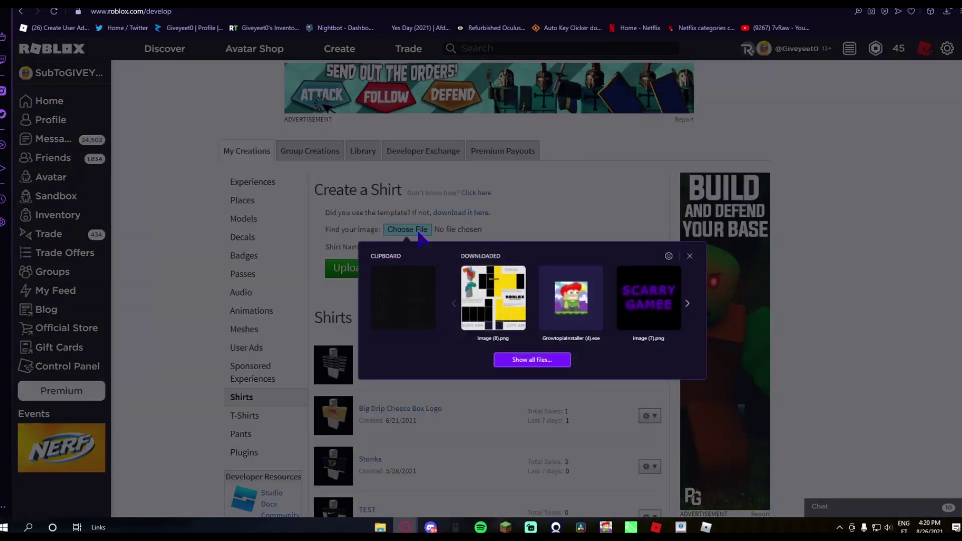
left_click(478, 303)
Step: Name the shirt "Giveyeeto Black and white style merch" and upload it for 10 Robux
key("BackSpace")
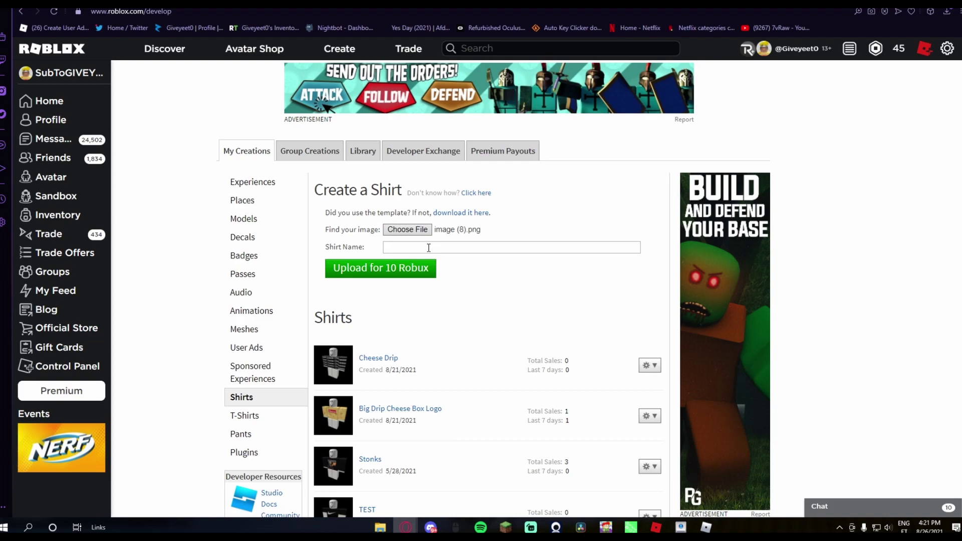
key("Caps_Lock")
type("G")
key("Caps_Lock")
type("iveyeeto")
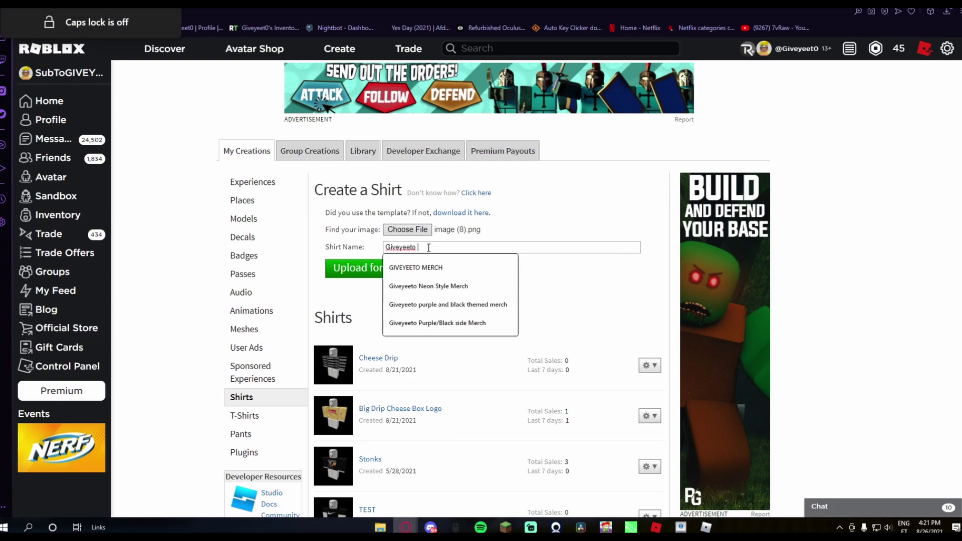
key("Caps_Lock")
type("B")
key("Caps_Lock")
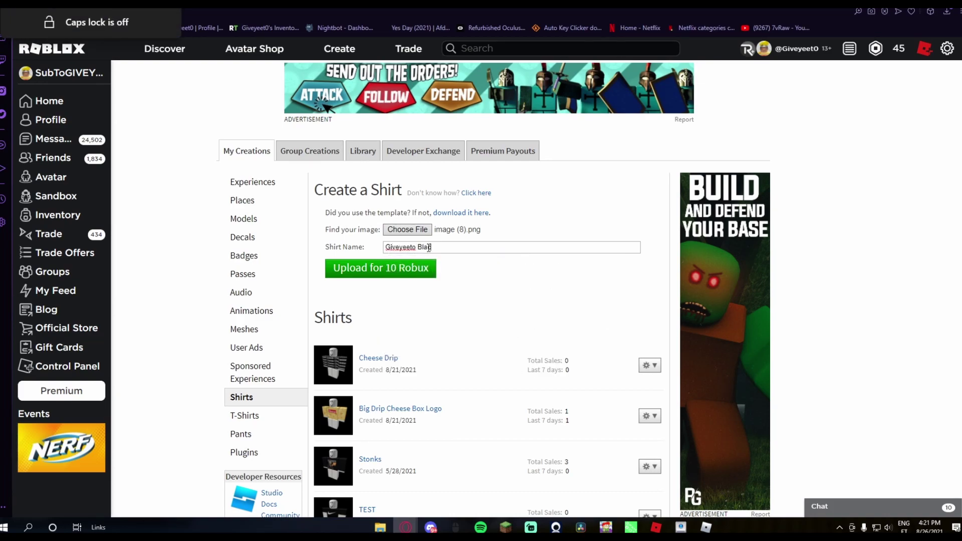
type("lack and white style merch")
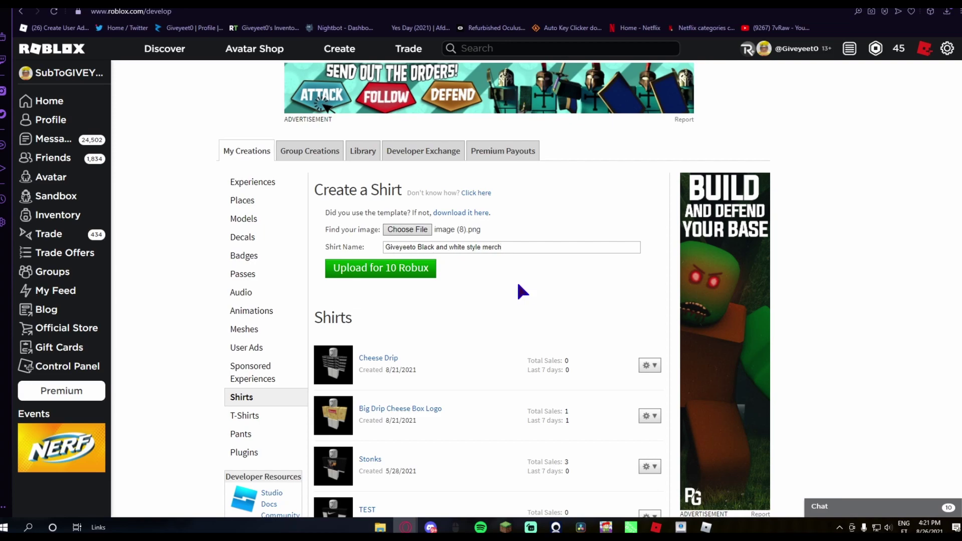
left_click(419, 280)
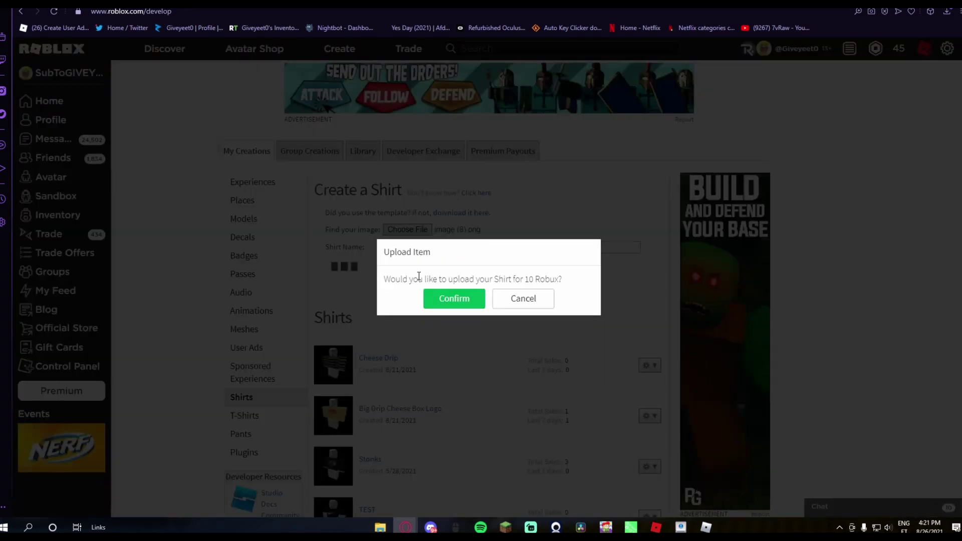
left_click(456, 299)
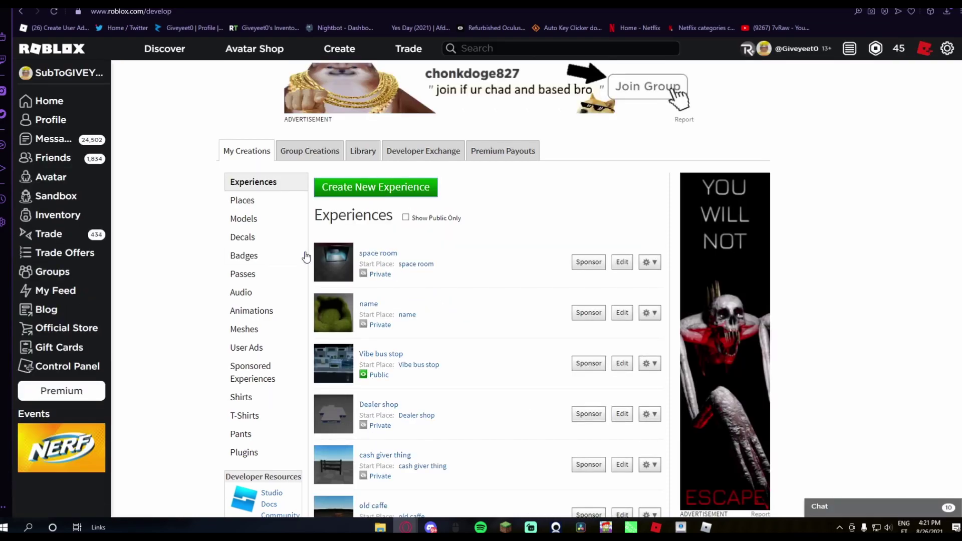
Step: Find the uploaded Giveyeeto Black and white style merch shirt among the account's shirts and open its configuration page
left_click(252, 398)
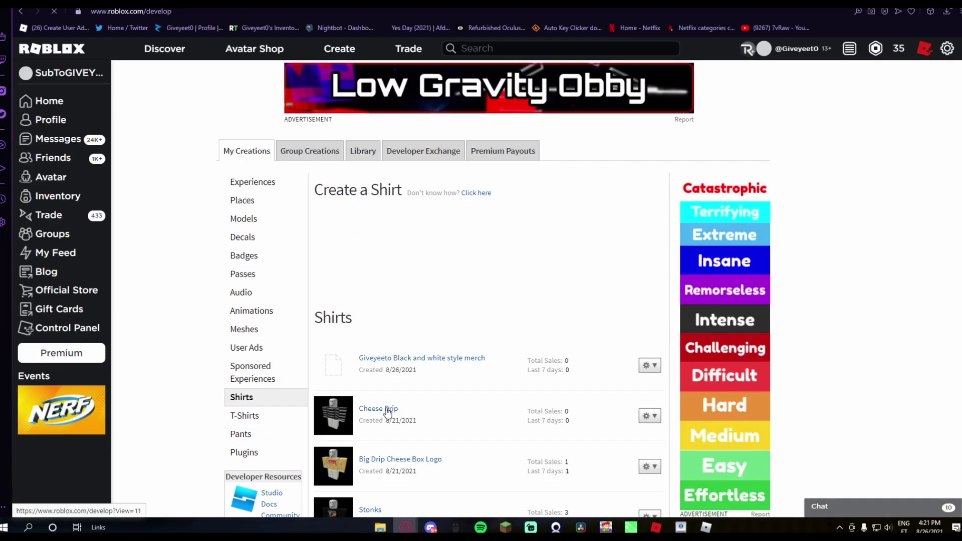
scroll(371, 328, "down", 1)
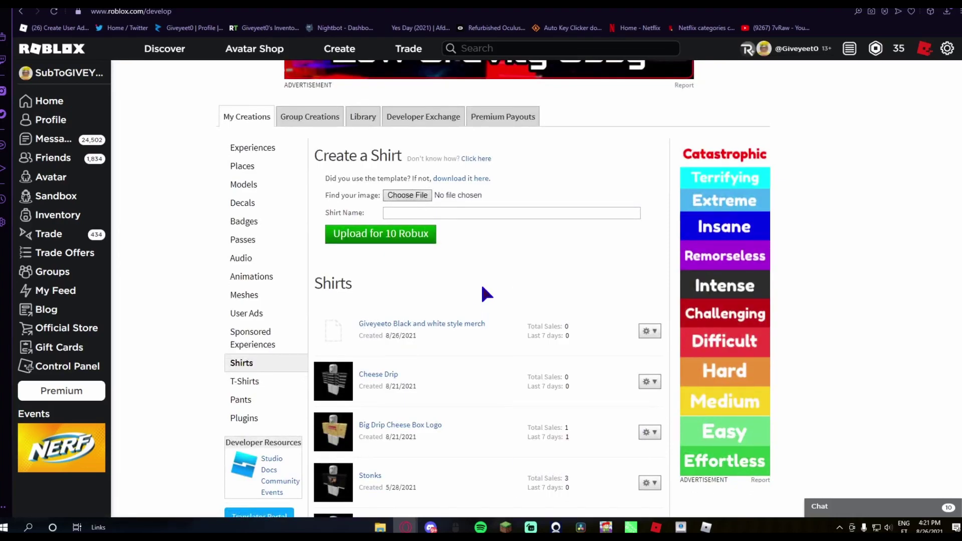
left_click(649, 332)
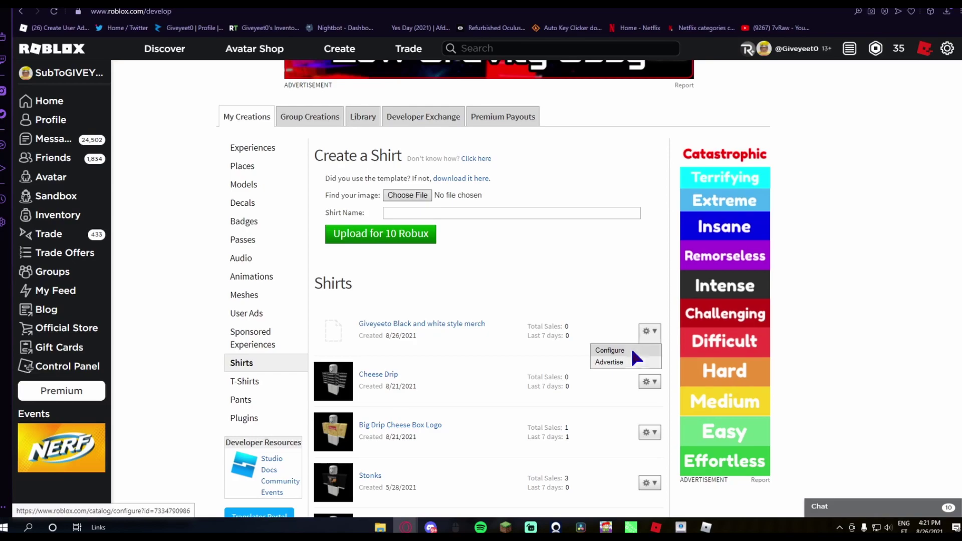
left_click(632, 351)
Step: Replace the shirt's description with its name, "Giveyeeto Black and white style merch", and save the general settings
scroll(608, 279, "down", 2)
left_click_drag(363, 329, 273, 329)
scroll(581, 300, "up", 1)
key("shift+Tab")
key("shift+Tab")
key("ctrl+c")
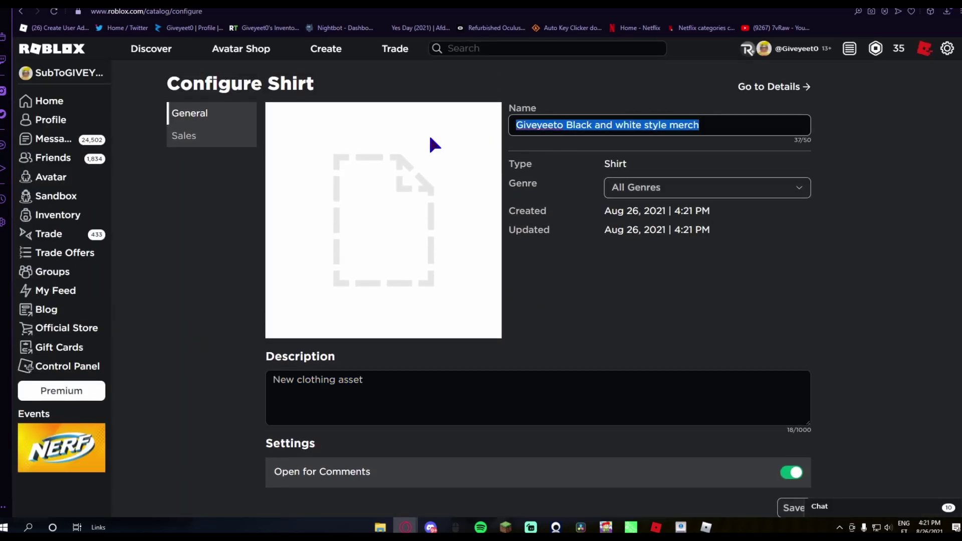
left_click_drag(493, 377, 181, 380)
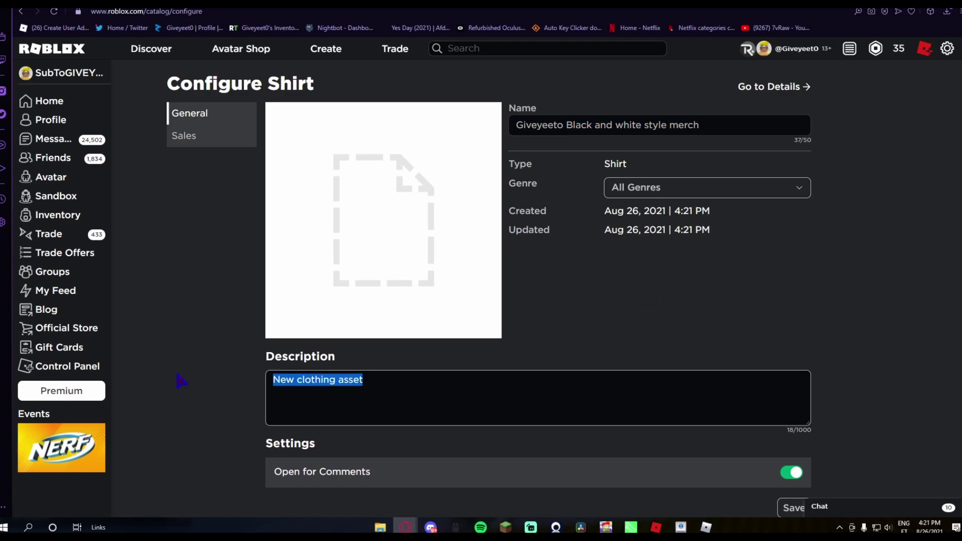
key("ctrl+v")
left_click(786, 509)
scroll(290, 433, "down", 1)
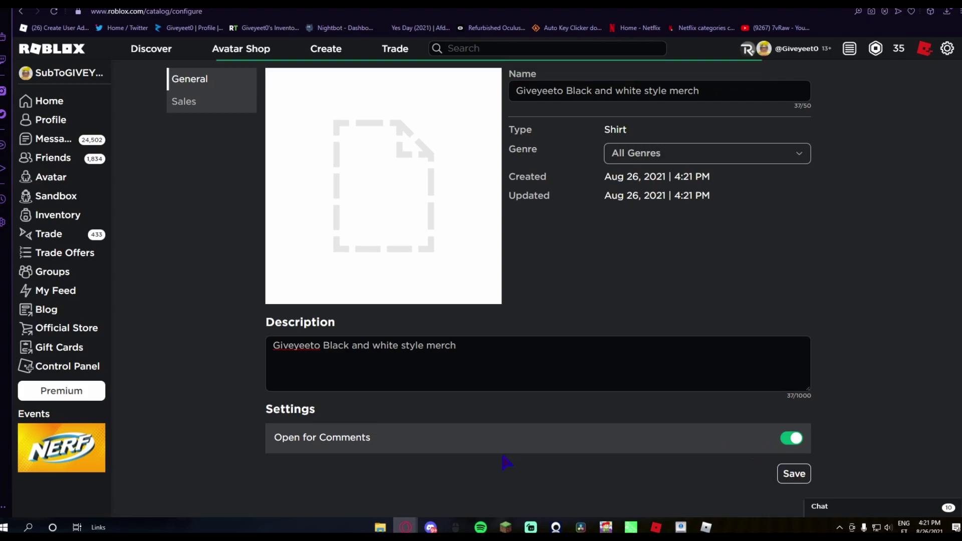
Step: Put the shirt up for sale at a price of 5 Robux
scroll(625, 429, "up", 1)
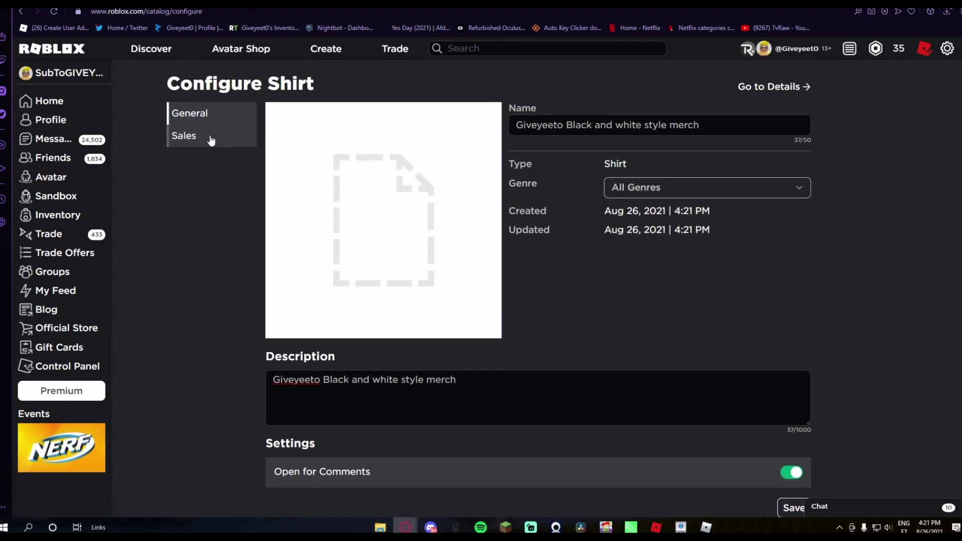
left_click(210, 141)
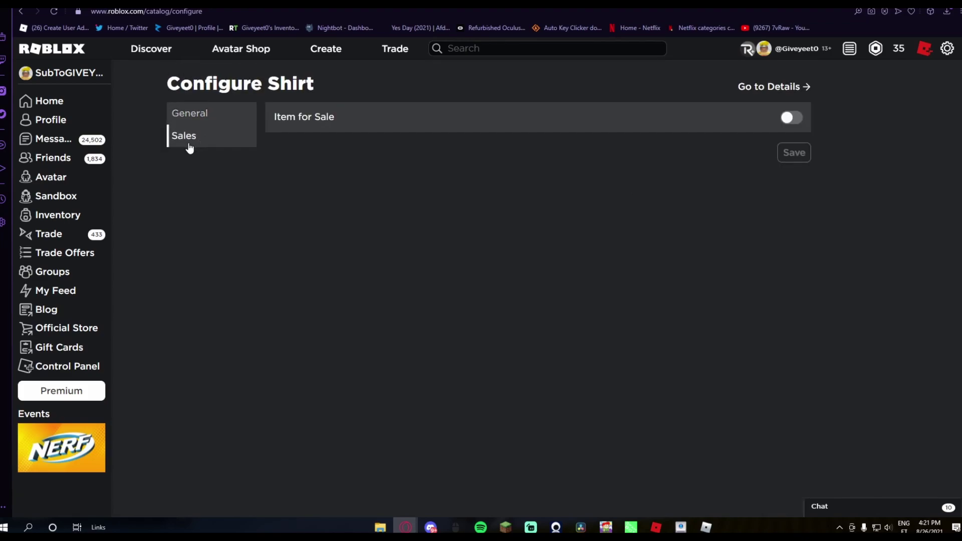
left_click(791, 117)
left_click(473, 176)
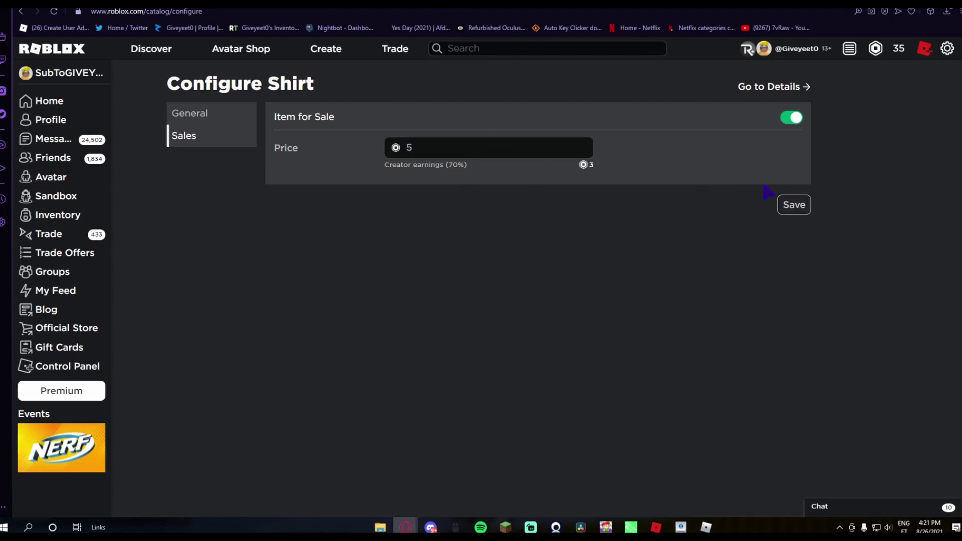